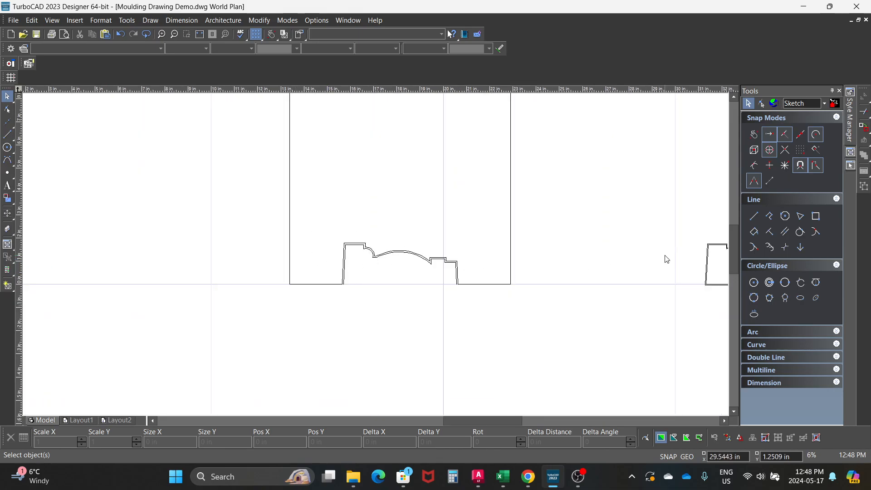
# - Copy the single-line moulding profile by vector about 8 in horizontally to its right along the baseline
pyautogui.moveTo(464, 418); pyautogui.dragTo(529, 415)
pyautogui.scroll(4, 375, 254)
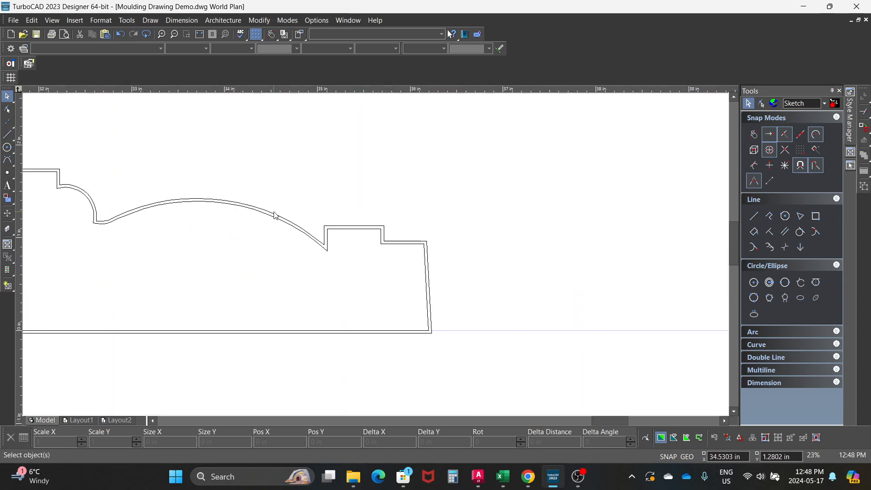
pyautogui.scroll(-2, 302, 229)
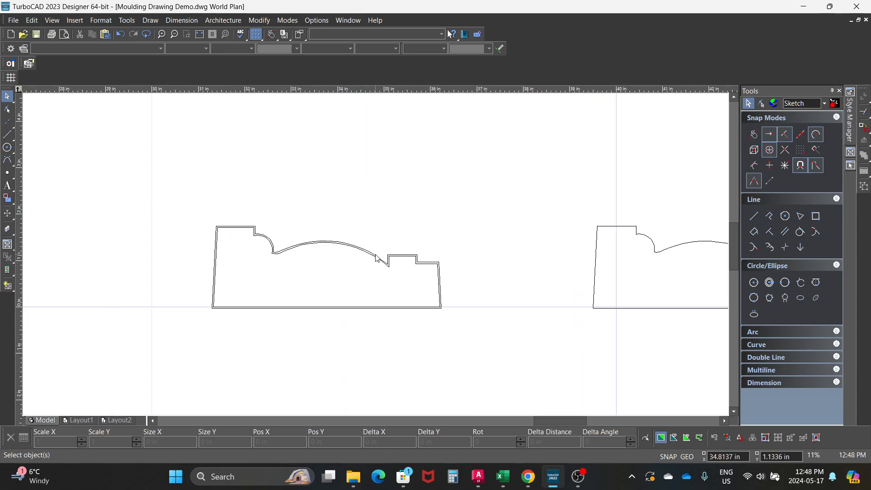
pyautogui.scroll(1, 377, 258)
pyautogui.scroll(1, 377, 257)
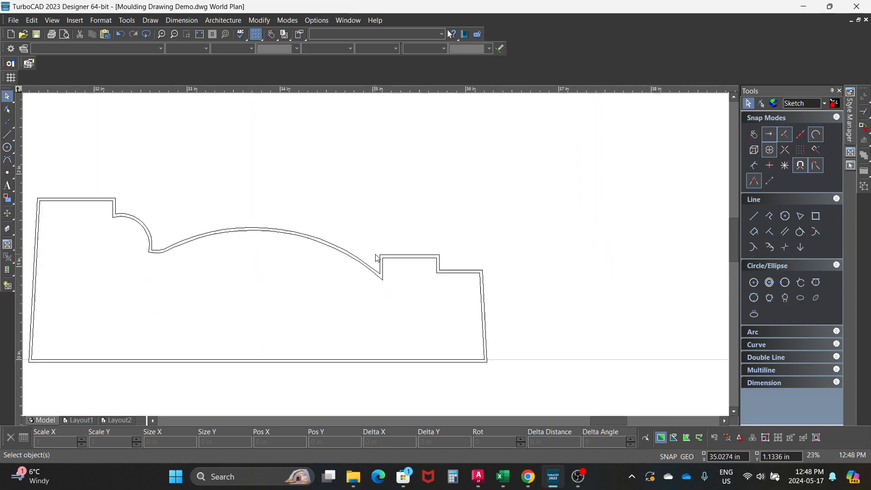
pyautogui.scroll(-2, 377, 256)
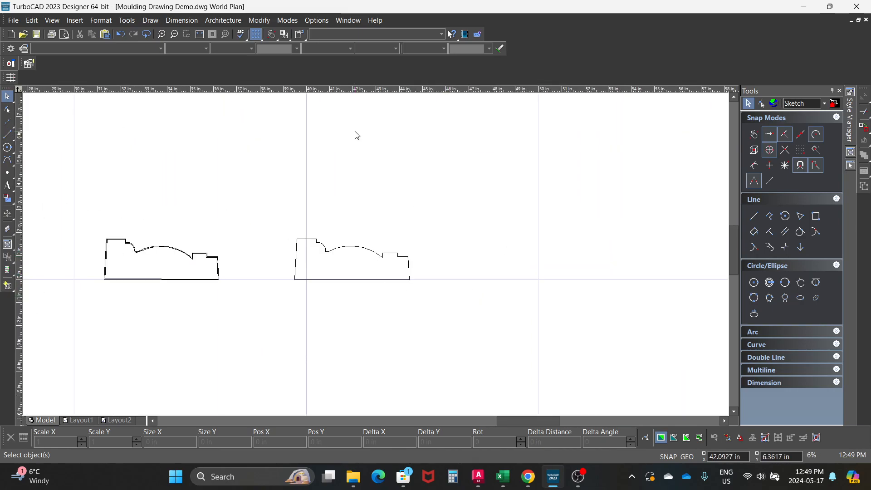
pyautogui.click(361, 251)
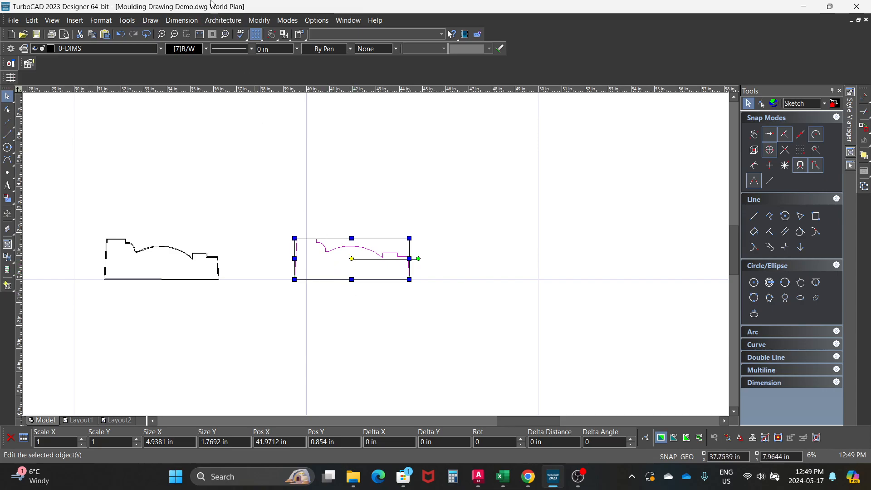
pyautogui.click(256, 20)
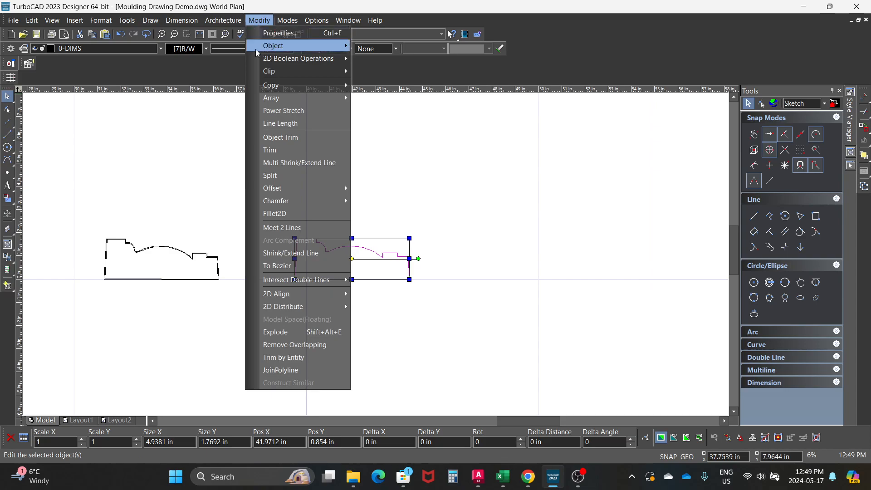
pyautogui.moveTo(283, 85)
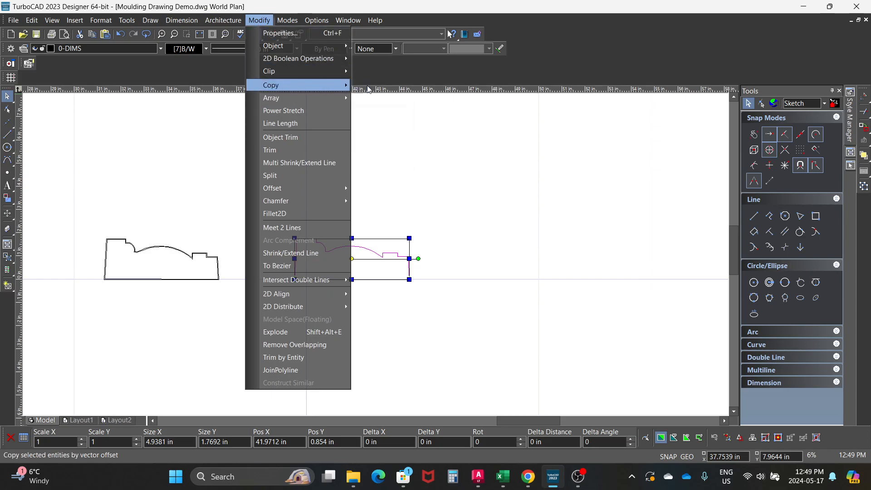
pyautogui.click(369, 86)
pyautogui.click(409, 279)
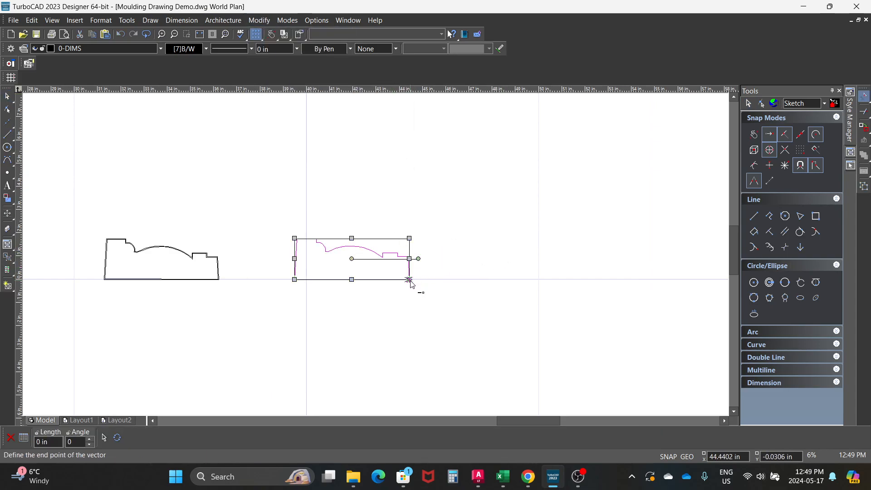
pyautogui.click(597, 280)
pyautogui.scroll(-3, 375, 259)
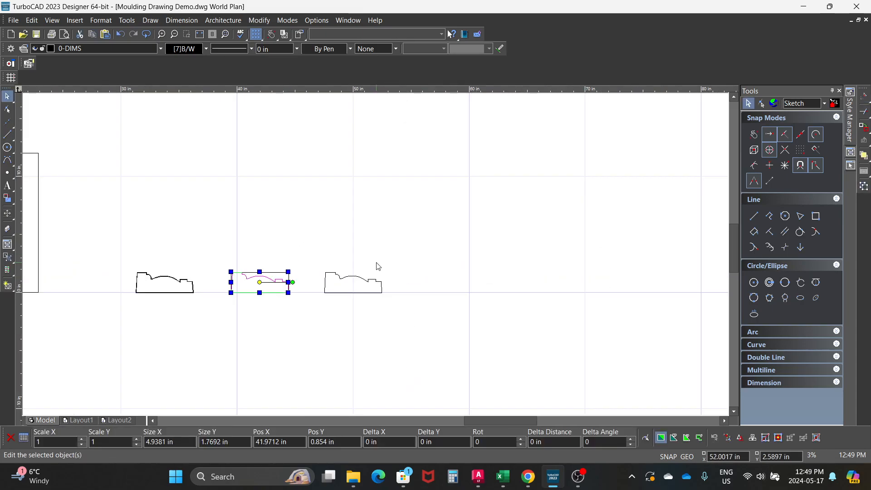
# - Move the new profile copy's reference point to its lower-right corner and rotate it to 270 degrees about that point
pyautogui.scroll(3, 358, 232)
pyautogui.click(319, 231)
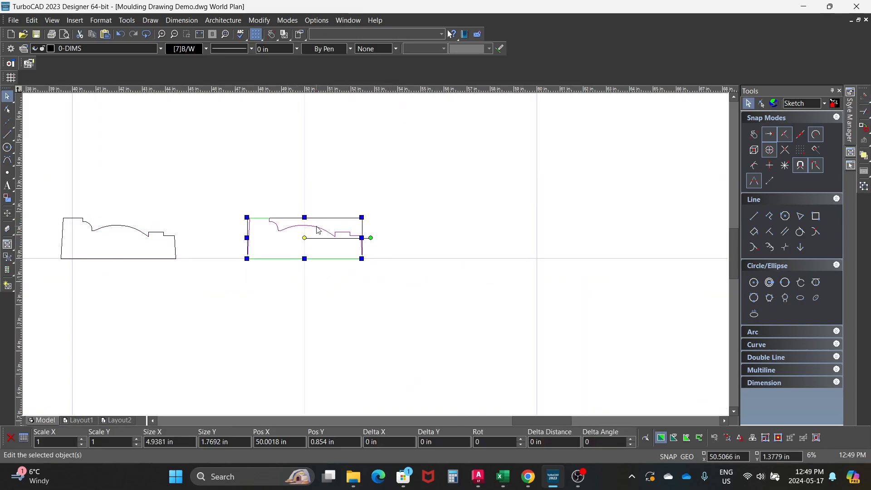
pyautogui.rightClick(323, 249)
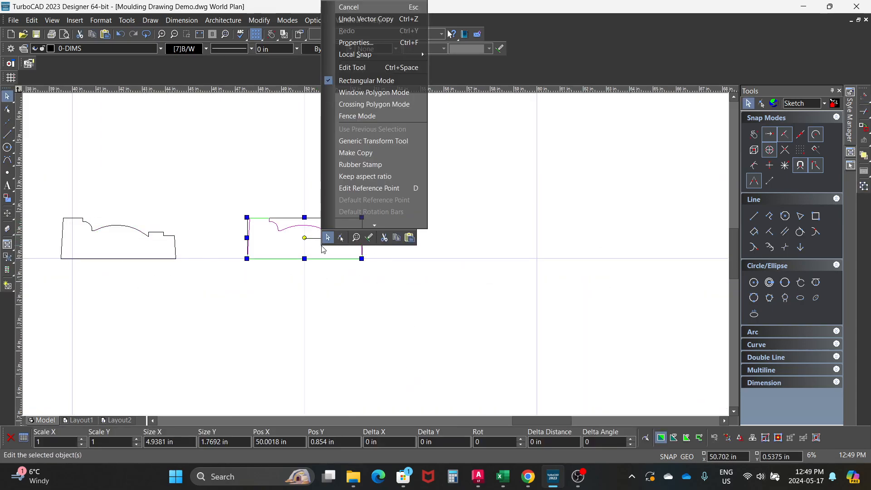
pyautogui.click(352, 190)
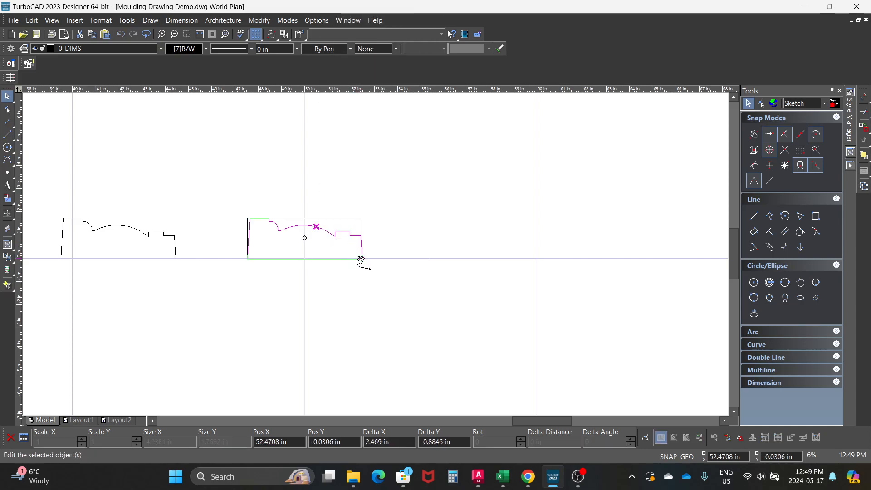
pyautogui.click(362, 259)
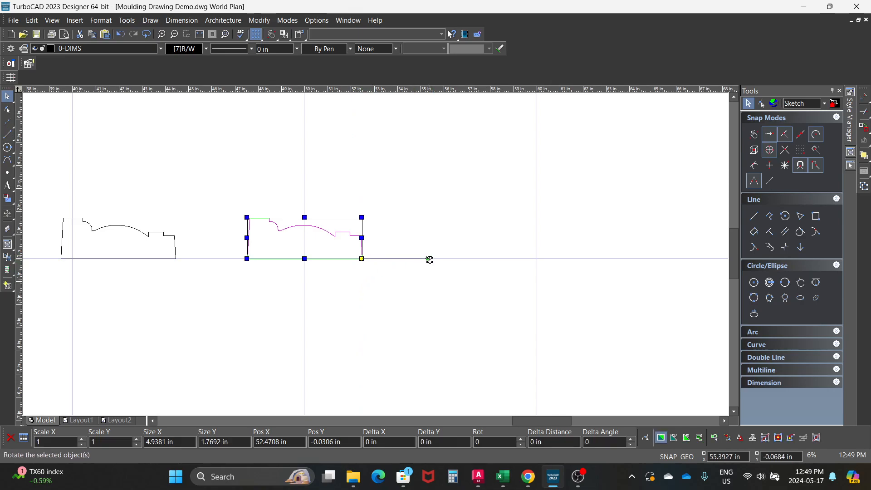
pyautogui.click(427, 259)
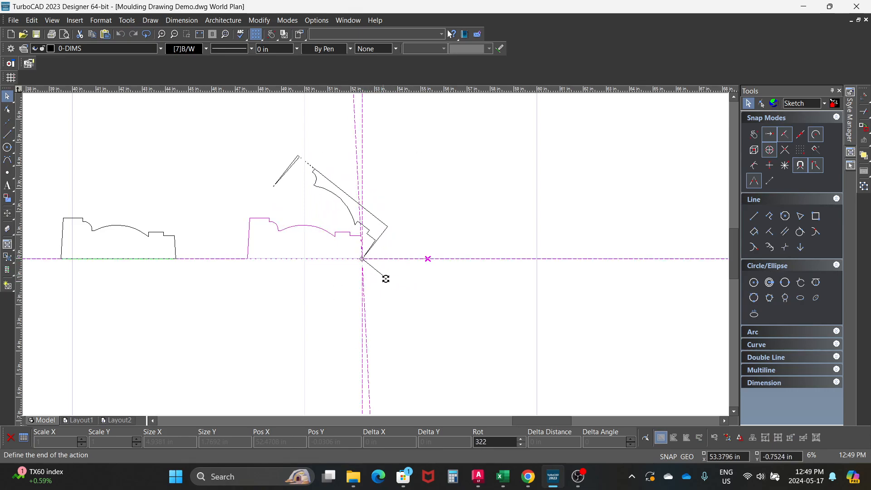
pyautogui.click(363, 387)
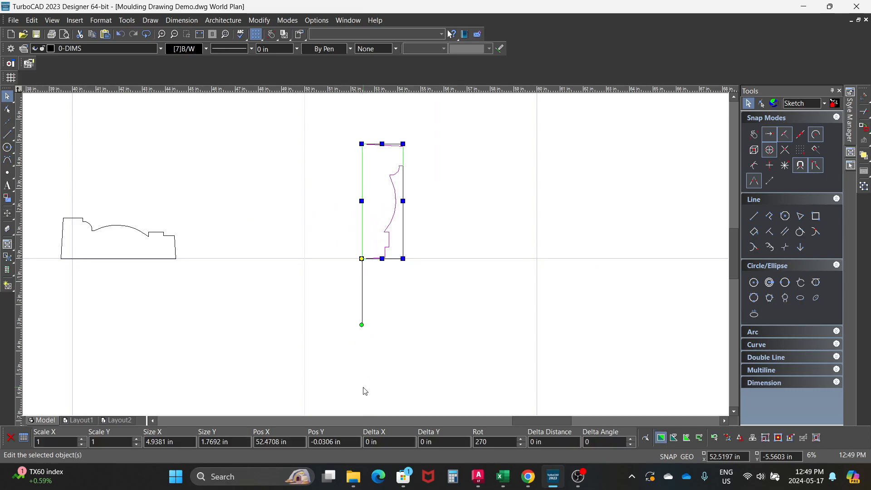
pyautogui.click(343, 233)
# - Copy the upright profile by vector about 3.6 in horizontally to its right
pyautogui.scroll(2, 396, 209)
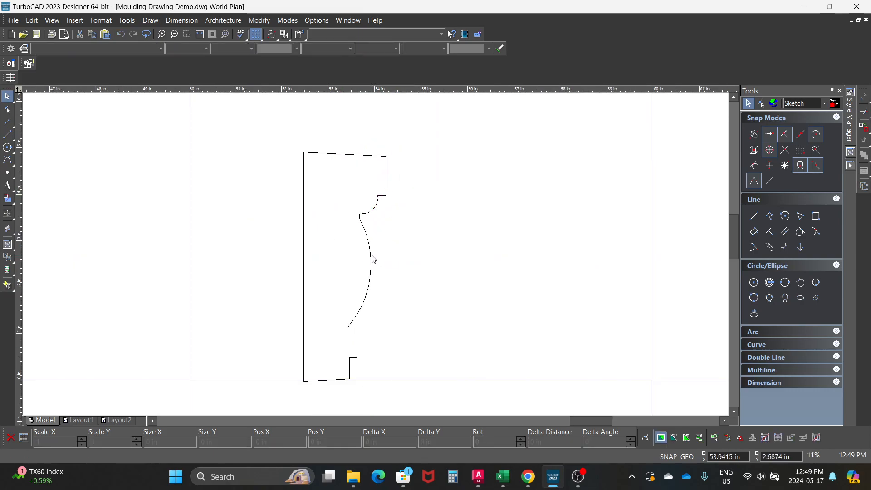
pyautogui.click(371, 257)
pyautogui.scroll(-2, 375, 258)
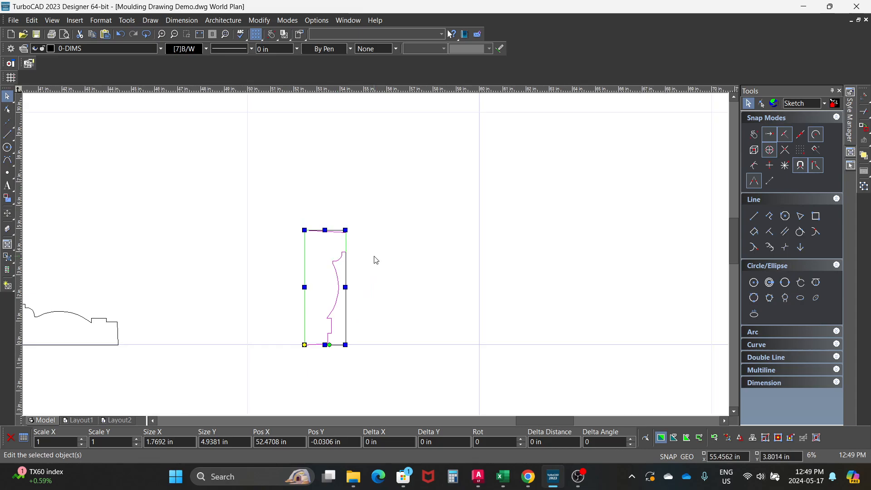
pyautogui.scroll(2, 375, 259)
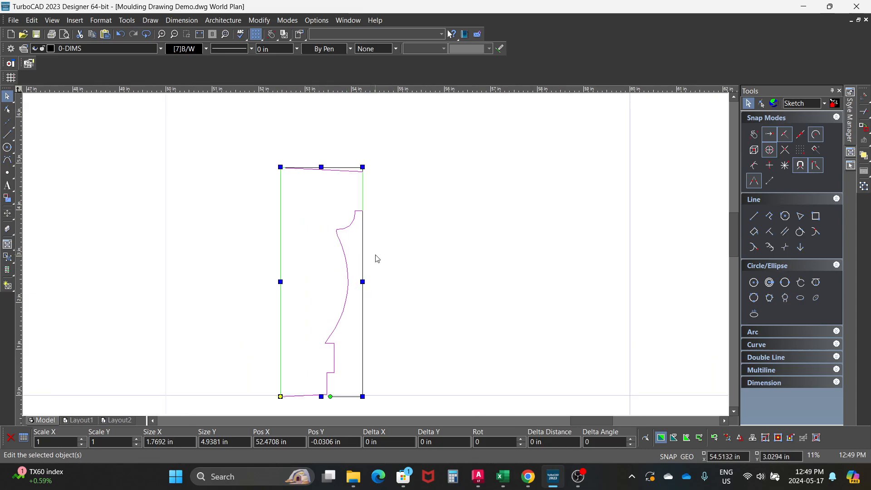
pyautogui.click(259, 20)
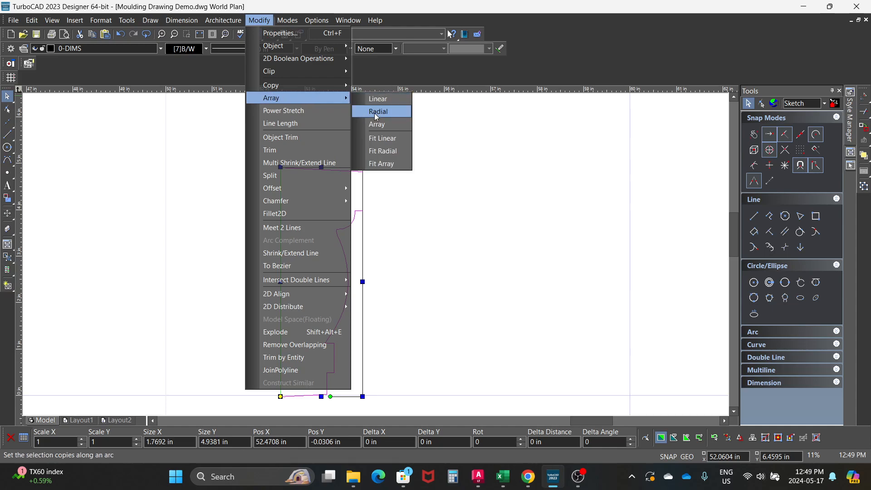
pyautogui.moveTo(311, 86)
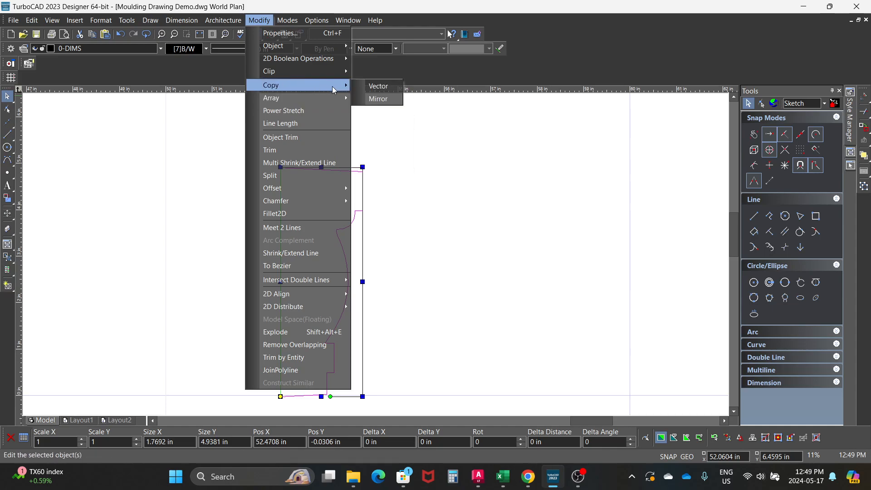
pyautogui.click(367, 86)
pyautogui.click(281, 168)
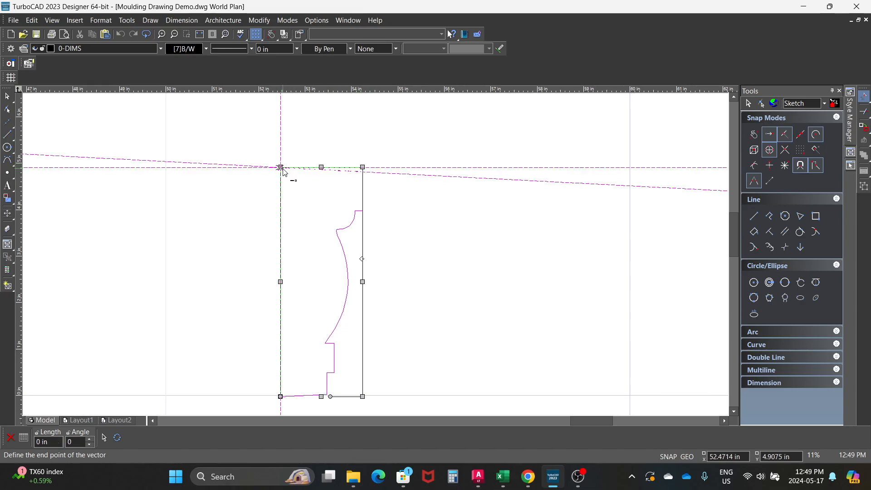
pyautogui.click(447, 168)
pyautogui.moveTo(522, 241)
pyautogui.mouseDown(button='middle')
pyautogui.moveTo(371, 286)
pyautogui.moveTo(354, 202)
pyautogui.moveTo(360, 248)
pyautogui.mouseUp(button='middle')
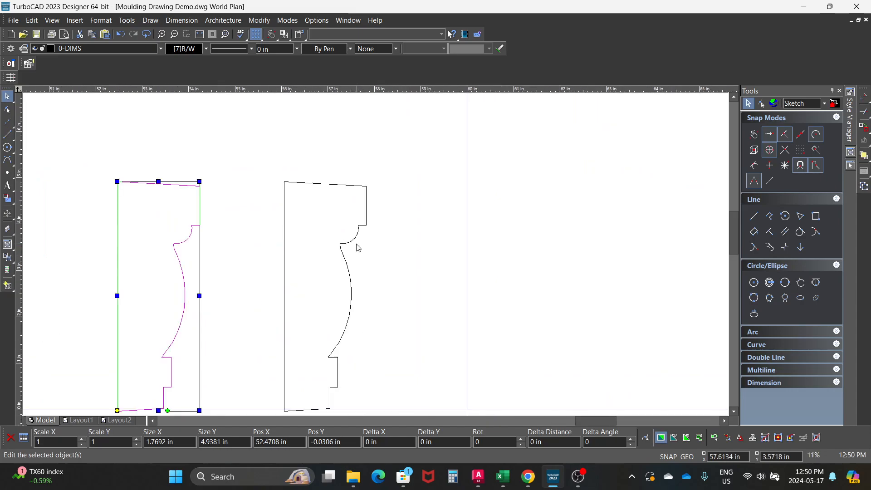
# - Rotate the second upright profile by 180 degrees about its reference point
pyautogui.scroll(-2, 344, 243)
pyautogui.scroll(2, 377, 254)
pyautogui.scroll(-1, 377, 254)
pyautogui.scroll(2, 377, 272)
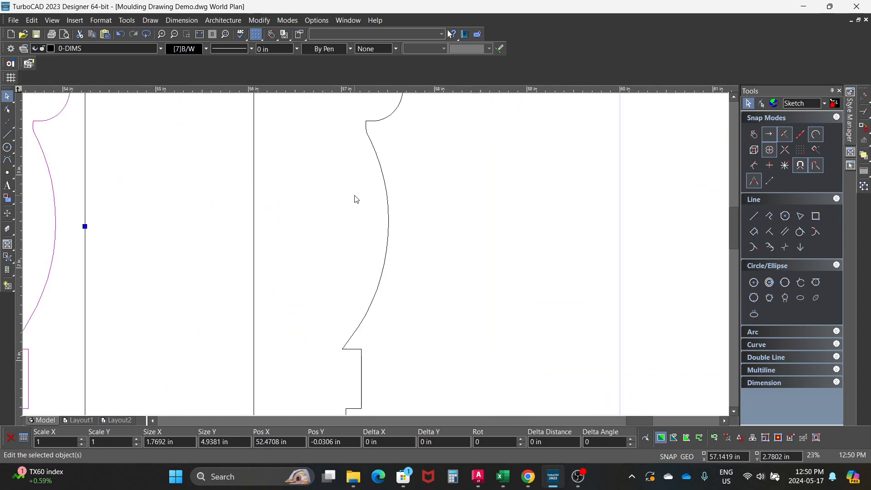
pyautogui.scroll(-1, 358, 195)
pyautogui.click(380, 170)
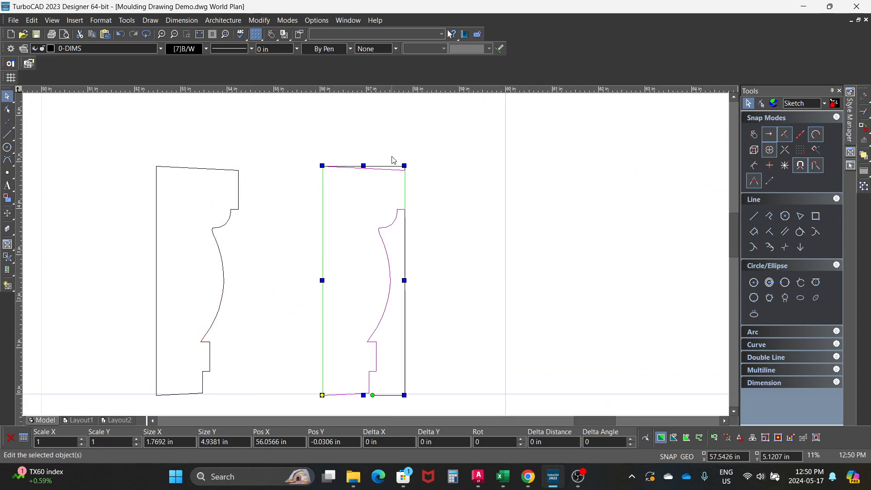
pyautogui.scroll(-2, 391, 168)
pyautogui.moveTo(356, 350); pyautogui.dragTo(380, 240, button='middle')
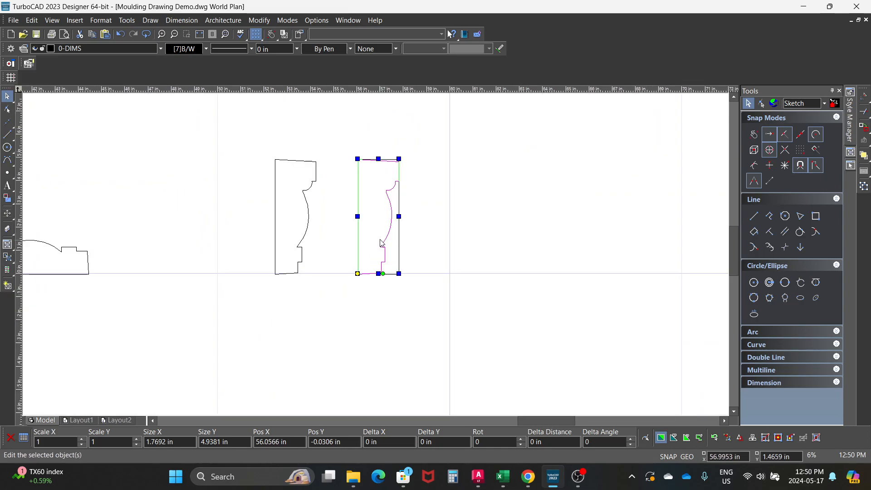
pyautogui.click(382, 274)
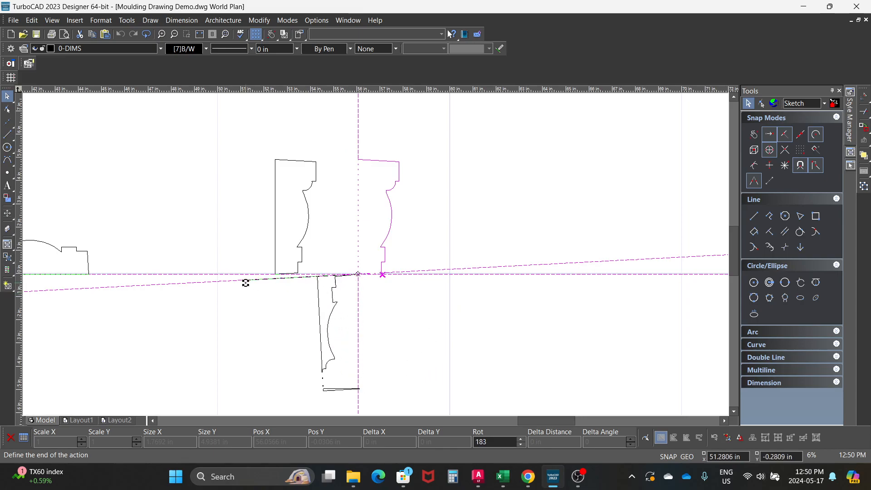
pyautogui.click(173, 272)
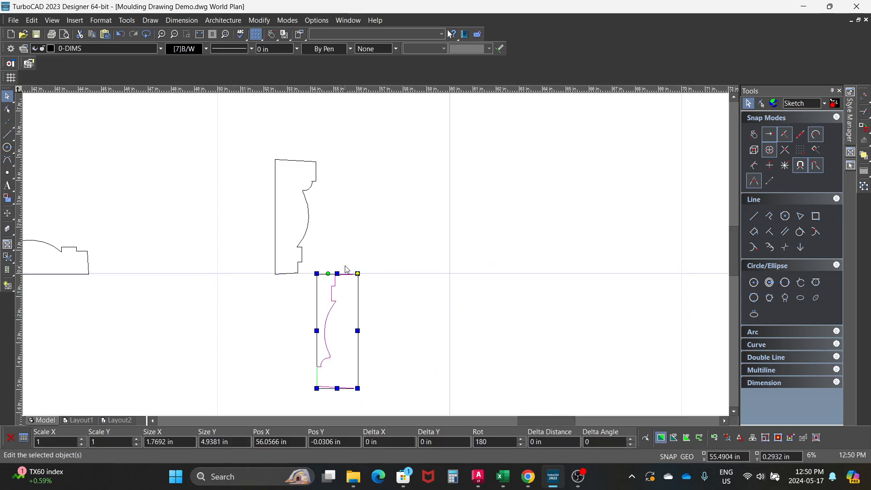
# - Move the rotated profile up beside the first upright one, placing its reference corner at about X 58.94 in, Y 4.81 in
pyautogui.scroll(3, 392, 268)
pyautogui.scroll(-3, 380, 255)
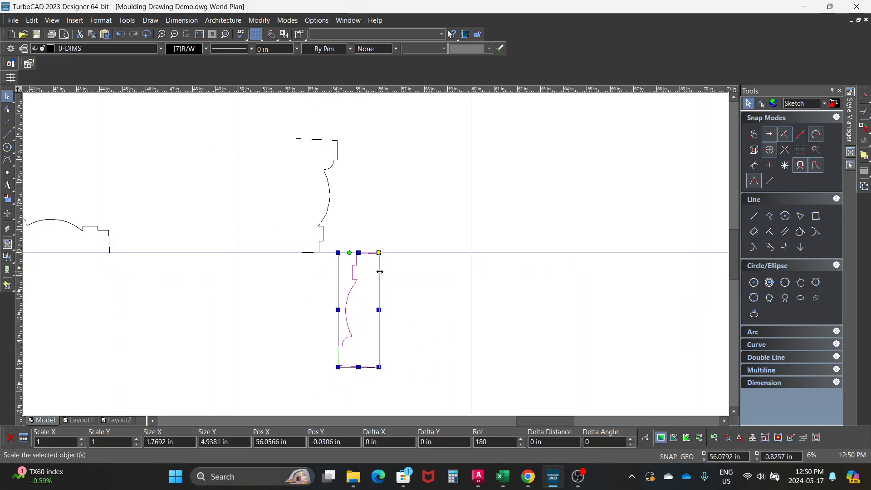
pyautogui.scroll(3, 380, 249)
pyautogui.scroll(-3, 374, 219)
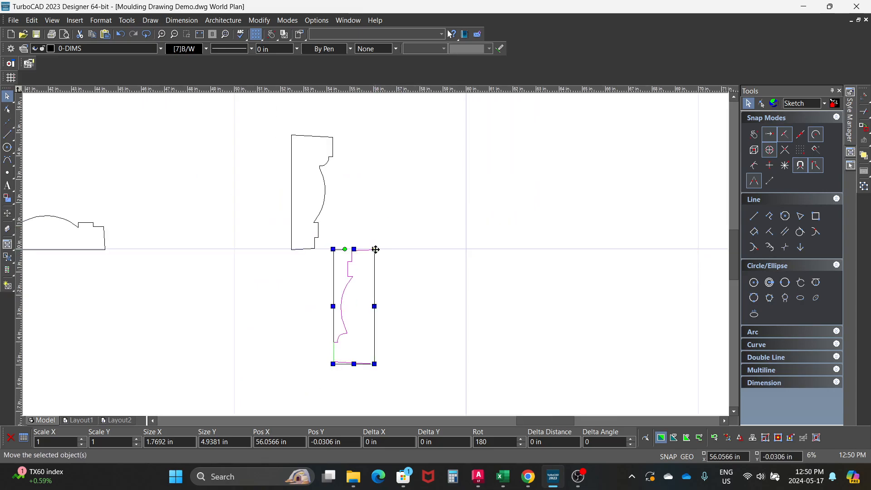
pyautogui.click(376, 249)
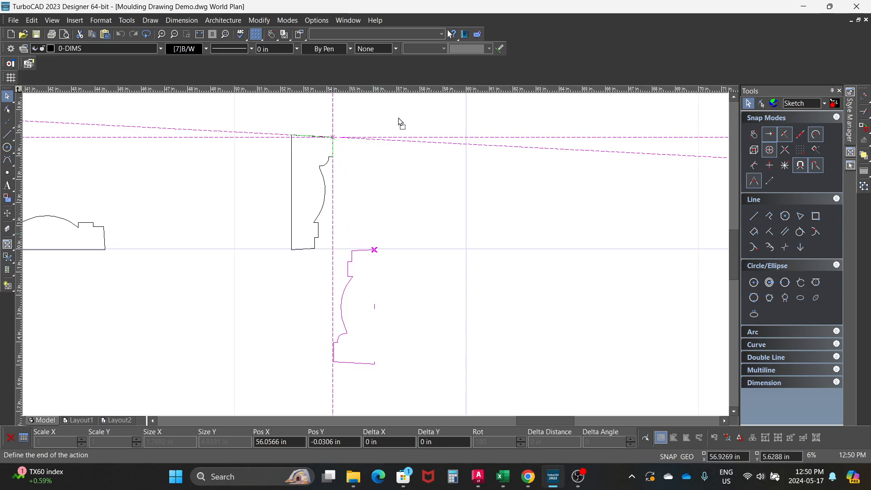
pyautogui.click(441, 136)
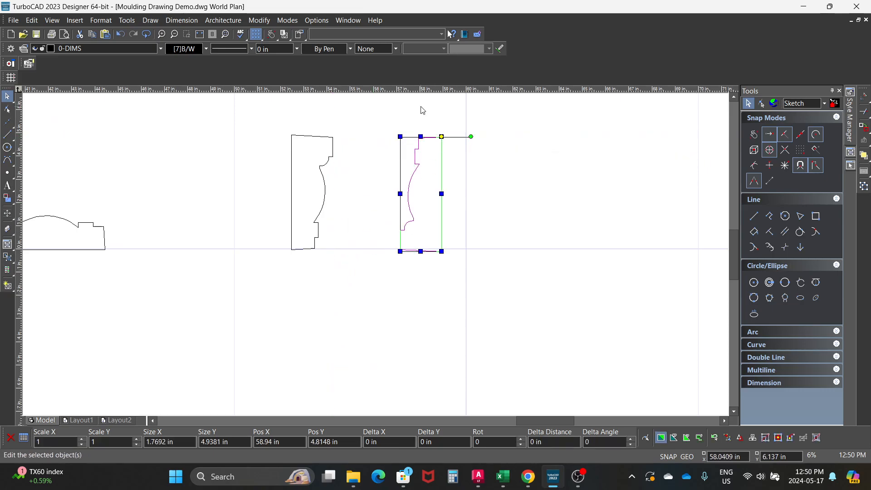
# - Examine the two upright moulding profiles side by side up close
pyautogui.scroll(3, 375, 254)
pyautogui.scroll(-4, 375, 254)
pyautogui.scroll(3, 375, 255)
pyautogui.scroll(-2, 354, 265)
pyautogui.scroll(3, 375, 251)
pyautogui.scroll(-3, 359, 267)
pyautogui.scroll(3, 375, 253)
pyautogui.scroll(3, 376, 257)
pyautogui.scroll(-3, 382, 278)
# - Offset the outline of the first upright profile outward by 0.15 in
pyautogui.click(371, 267)
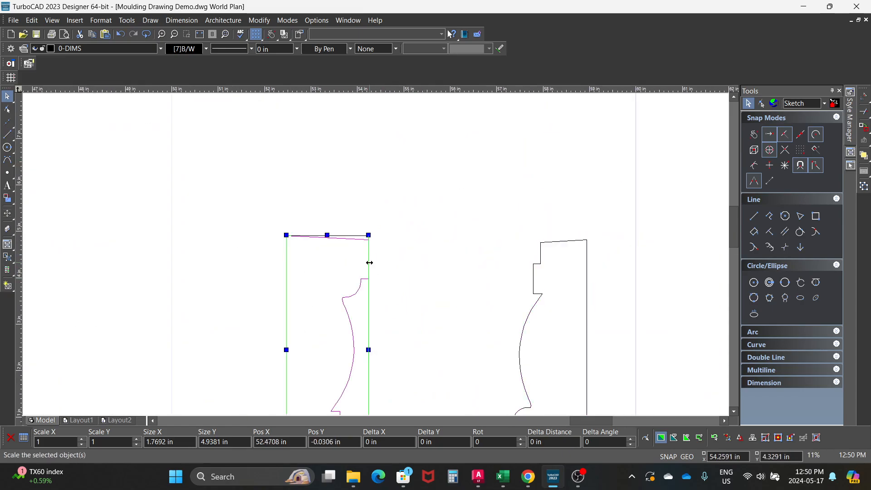
pyautogui.scroll(-3, 374, 257)
pyautogui.moveTo(368, 323); pyautogui.dragTo(374, 259, button='middle')
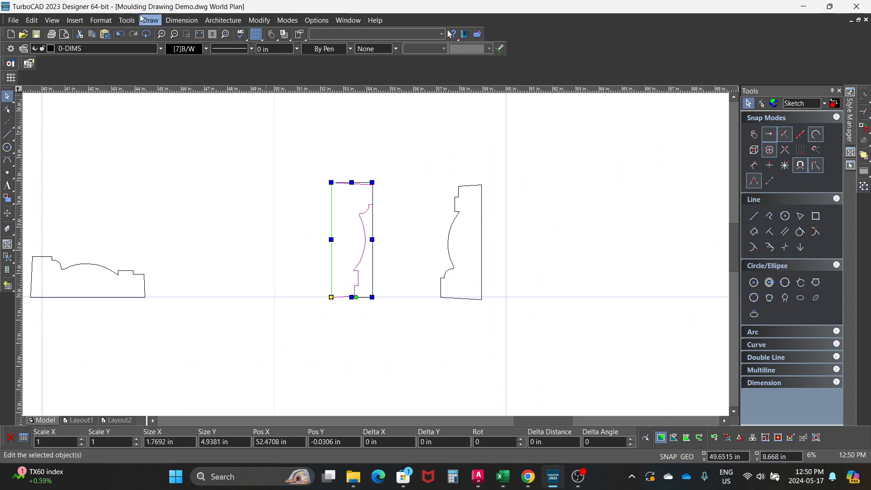
pyautogui.click(263, 20)
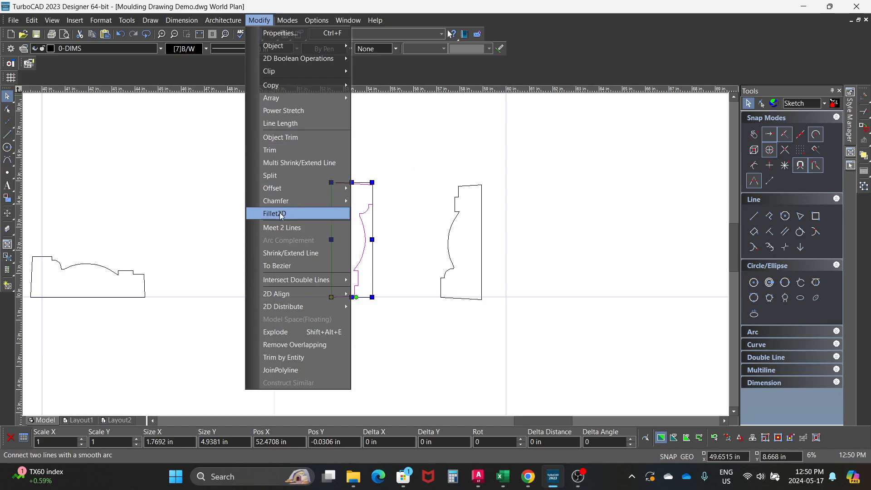
pyautogui.moveTo(278, 189)
pyautogui.click(367, 188)
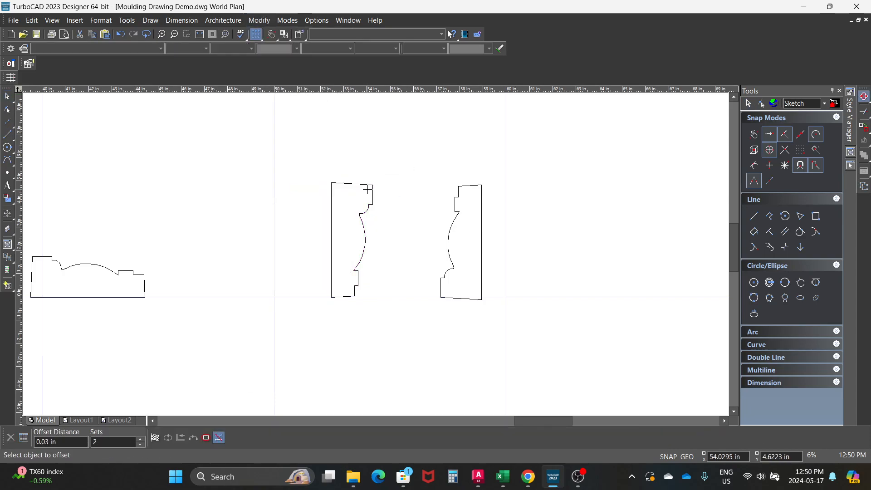
pyautogui.press('Tab')
pyautogui.write('.2')
pyautogui.press('Return')
pyautogui.click(346, 184)
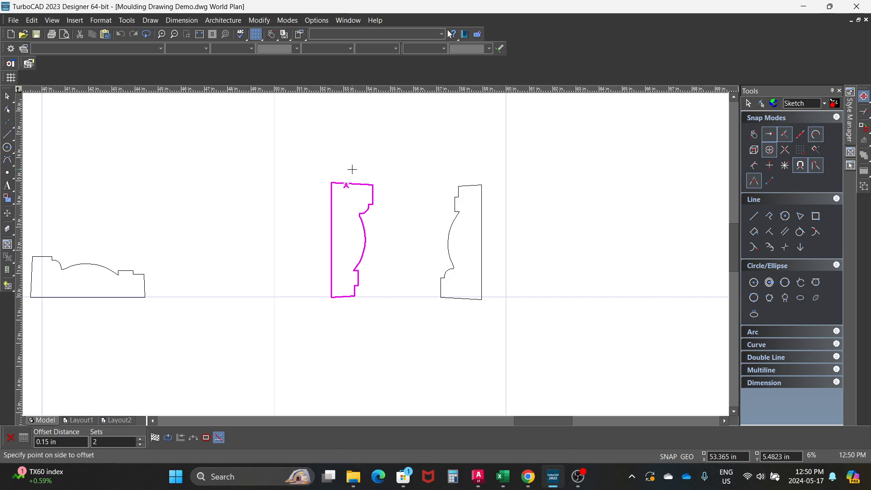
pyautogui.click(352, 170)
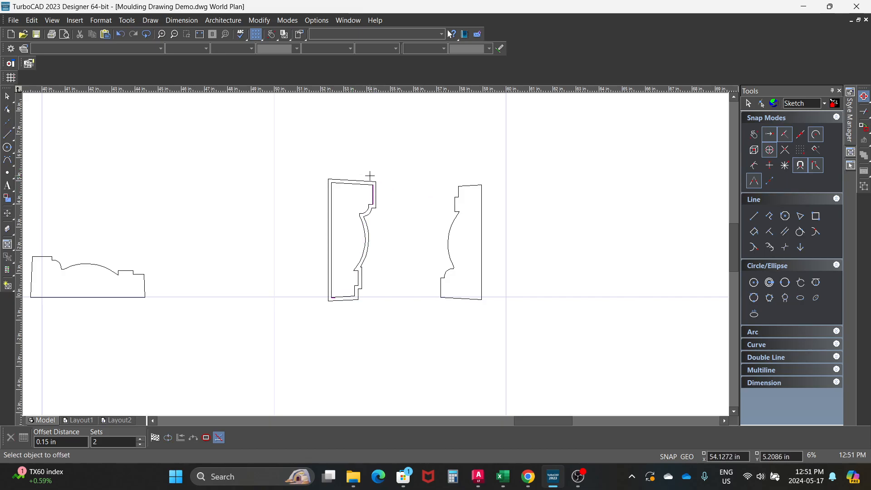
# - Move the rotated profile against the offset outline, placing its reference corner at about X 55.56 in, Y 4.91 in
pyautogui.scroll(1, 458, 178)
pyautogui.scroll(-2, 366, 268)
pyautogui.scroll(2, 375, 252)
pyautogui.scroll(-1, 375, 250)
pyautogui.scroll(1, 379, 237)
pyautogui.scroll(1, 376, 245)
pyautogui.scroll(-1, 376, 253)
pyautogui.scroll(-1, 376, 253)
pyautogui.scroll(1, 381, 247)
pyautogui.click(426, 201)
pyautogui.click(426, 201)
pyautogui.click(7, 96)
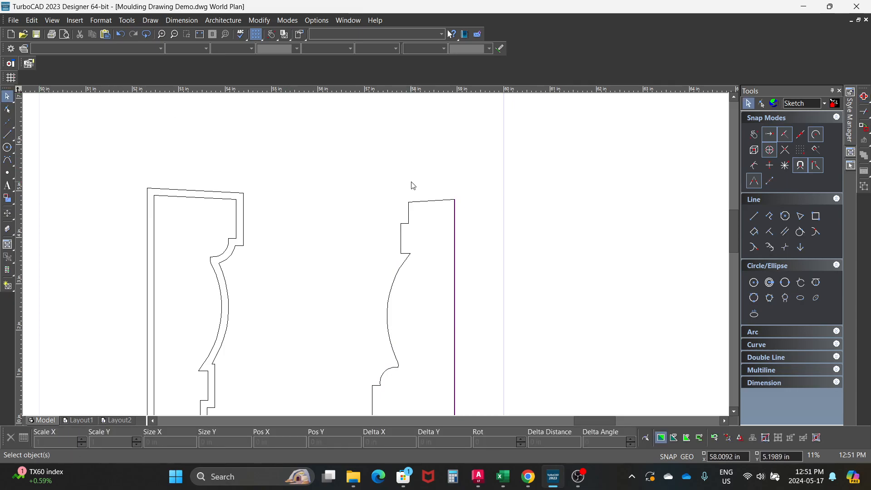
pyautogui.click(444, 200)
pyautogui.moveTo(454, 199); pyautogui.dragTo(297, 200)
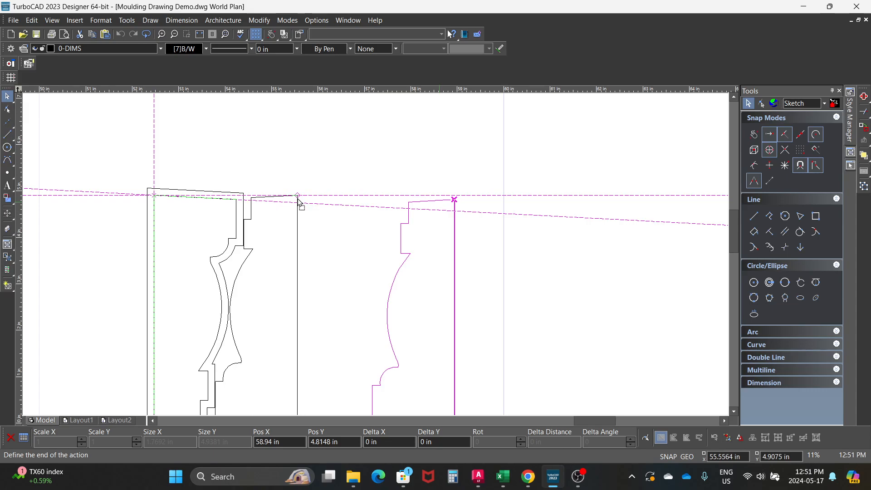
pyautogui.click(297, 199)
pyautogui.press('Escape')
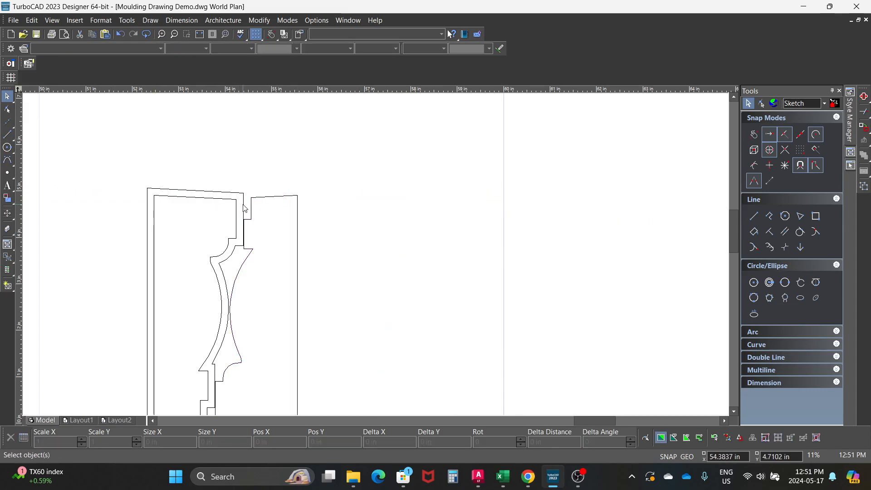
# - Delete the offset outline around the first upright profile
pyautogui.click(245, 208)
pyautogui.press('Escape')
pyautogui.scroll(-4, 385, 255)
pyautogui.scroll(4, 385, 255)
pyautogui.scroll(-4, 383, 256)
pyautogui.scroll(4, 381, 257)
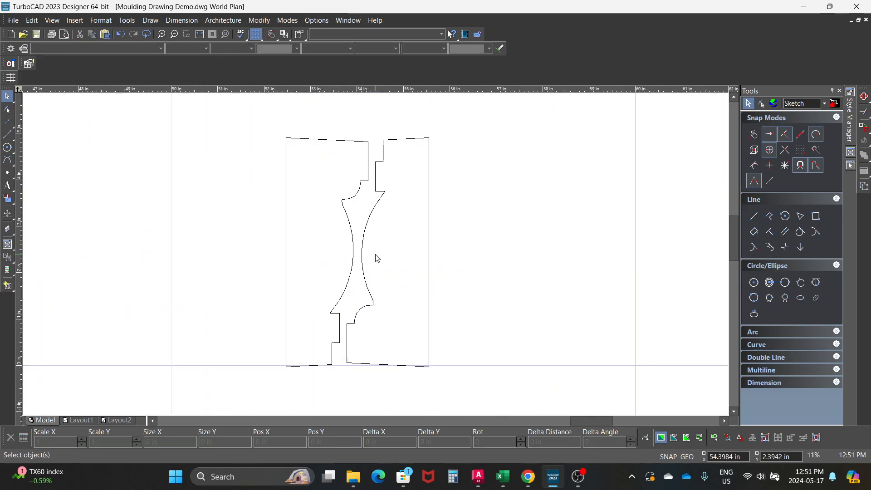
# - Examine the gap between the two nested moulding profiles and how they interlock
pyautogui.scroll(-2, 377, 258)
pyautogui.scroll(-2, 377, 258)
pyautogui.scroll(4, 375, 255)
pyautogui.scroll(-2, 375, 254)
pyautogui.scroll(-2, 369, 269)
pyautogui.scroll(4, 375, 254)
pyautogui.scroll(-2, 385, 253)
pyautogui.scroll(2, 375, 255)
pyautogui.scroll(-2, 376, 259)
pyautogui.scroll(2, 375, 260)
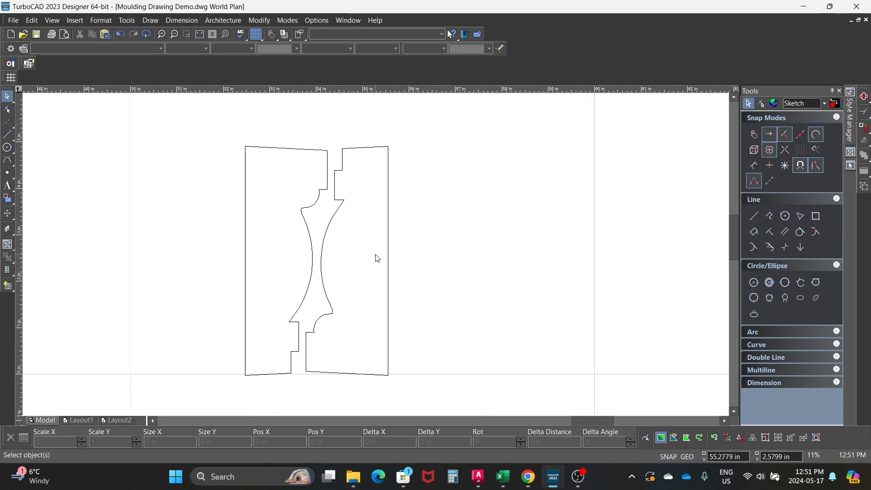
pyautogui.scroll(-2, 377, 258)
pyautogui.scroll(2, 375, 255)
pyautogui.scroll(-2, 375, 254)
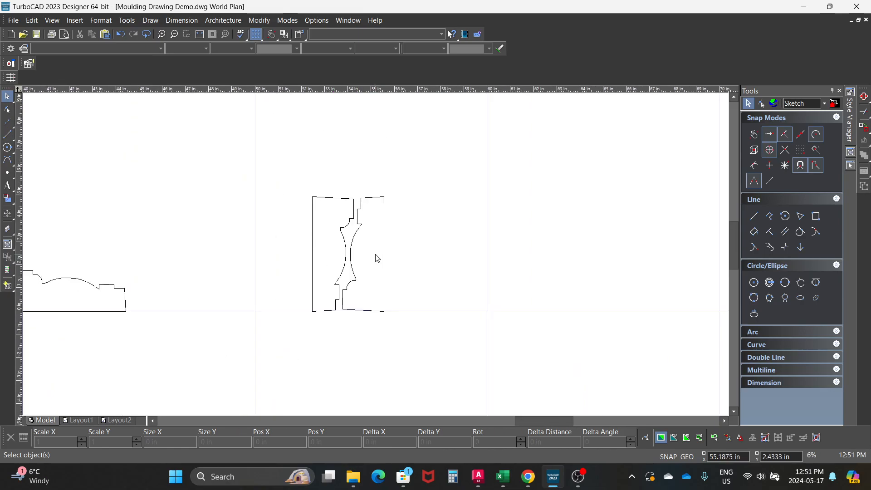
# - Measure the nested pair's overall width between its outer base corners with the Line tool
pyautogui.click(11, 131)
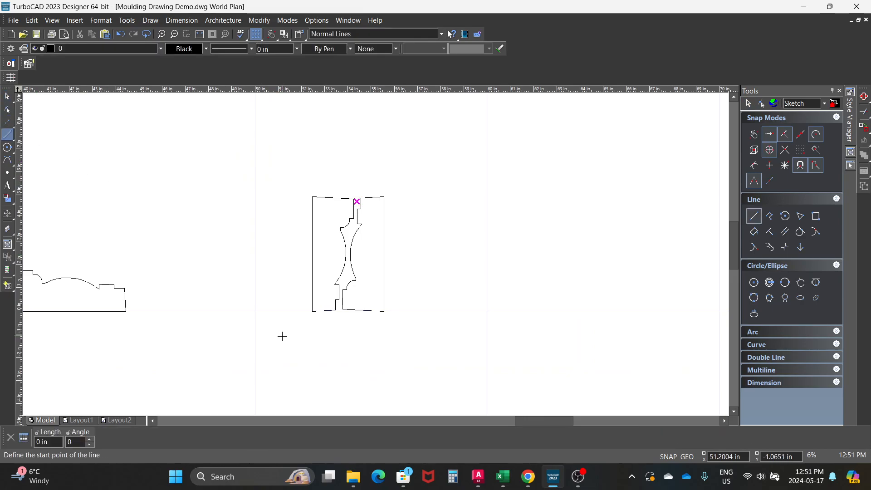
pyautogui.click(312, 311)
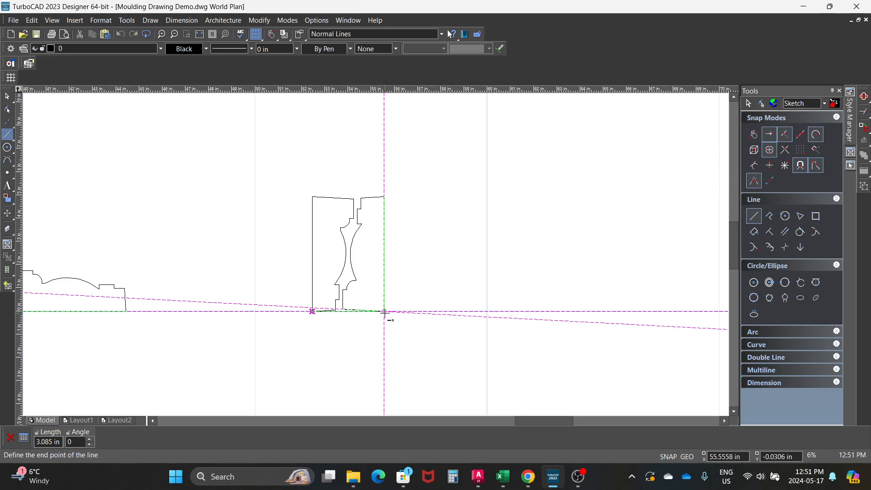
pyautogui.click(384, 311)
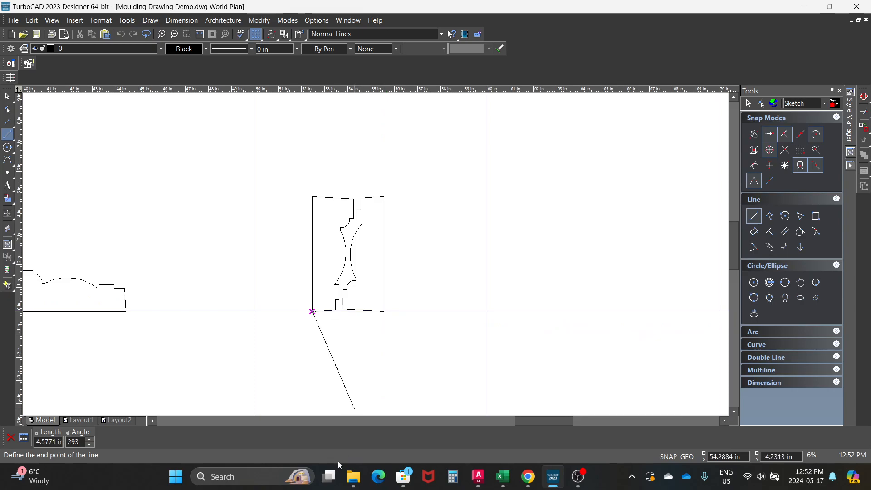
pyautogui.press('Escape')
pyautogui.click(452, 477)
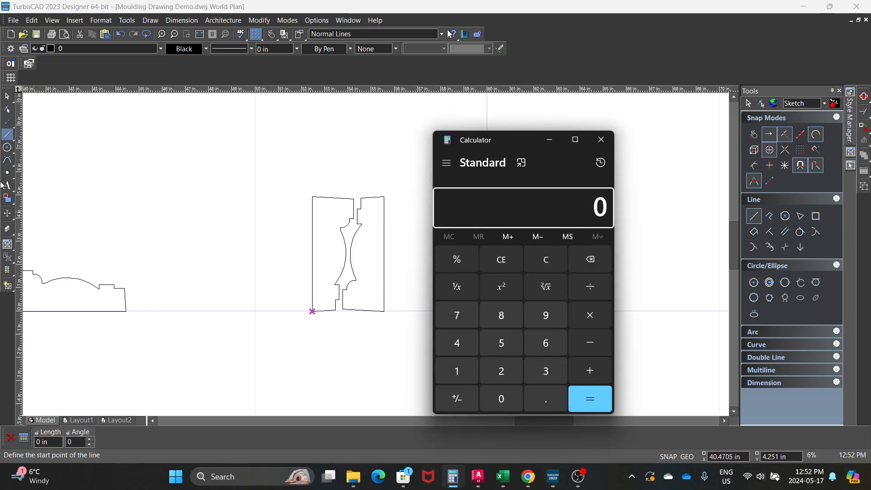
pyautogui.click(6, 135)
pyautogui.click(313, 312)
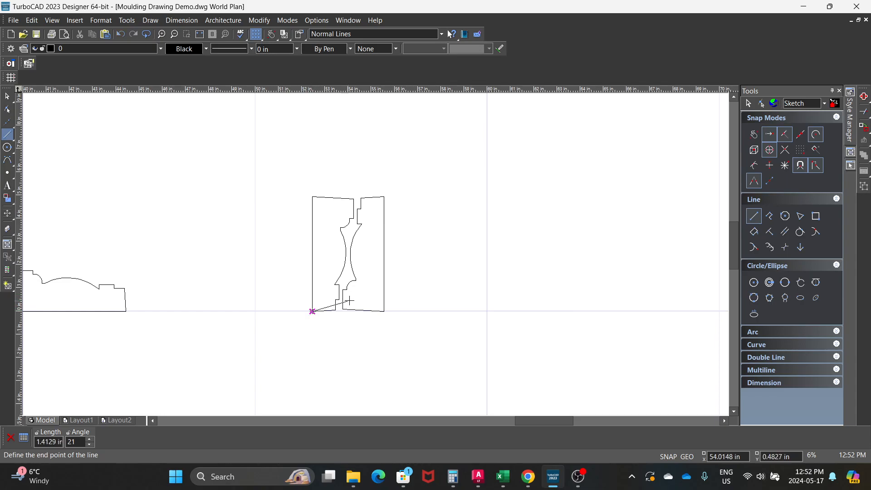
pyautogui.click(384, 311)
# - Switch to Calculator and add the 0.15 gap to the pair's 3.08 width
pyautogui.click(453, 476)
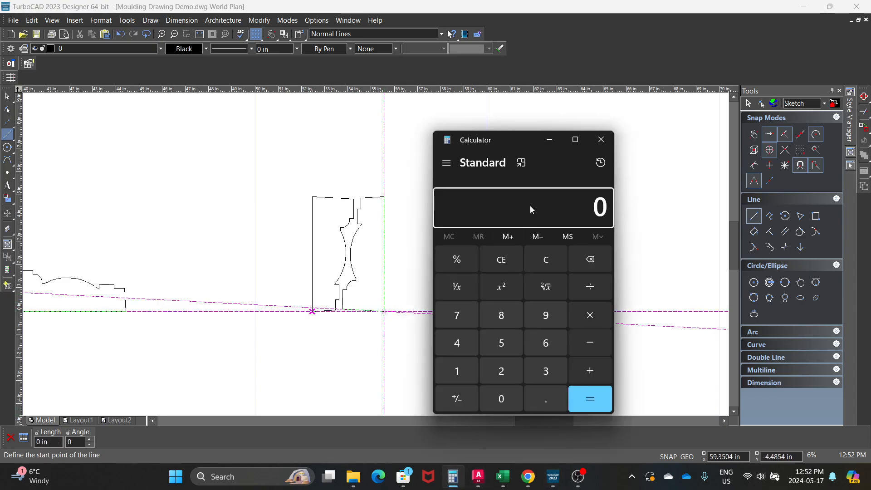
pyautogui.moveTo(520, 143); pyautogui.dragTo(530, 93)
pyautogui.write('3')
pyautogui.click(557, 350)
pyautogui.click(512, 351)
pyautogui.click(508, 267)
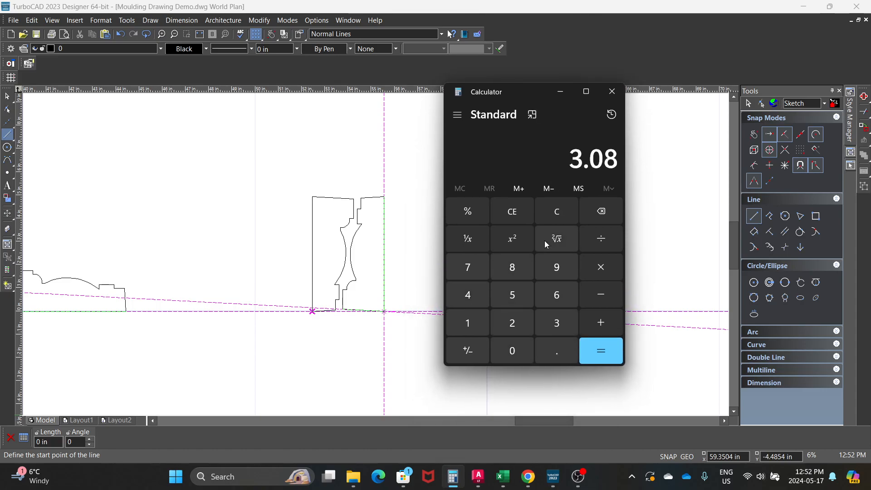
pyautogui.click(603, 320)
pyautogui.click(546, 347)
pyautogui.click(522, 350)
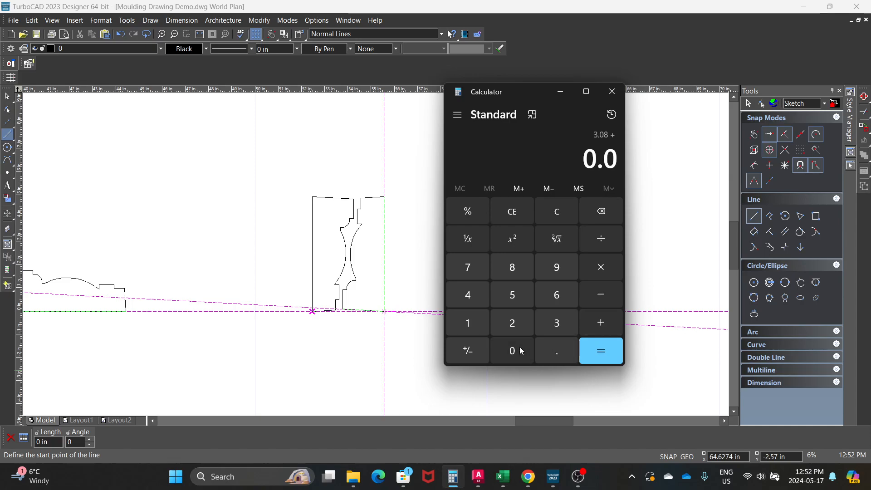
pyautogui.click(596, 213)
pyautogui.click(465, 321)
pyautogui.click(515, 296)
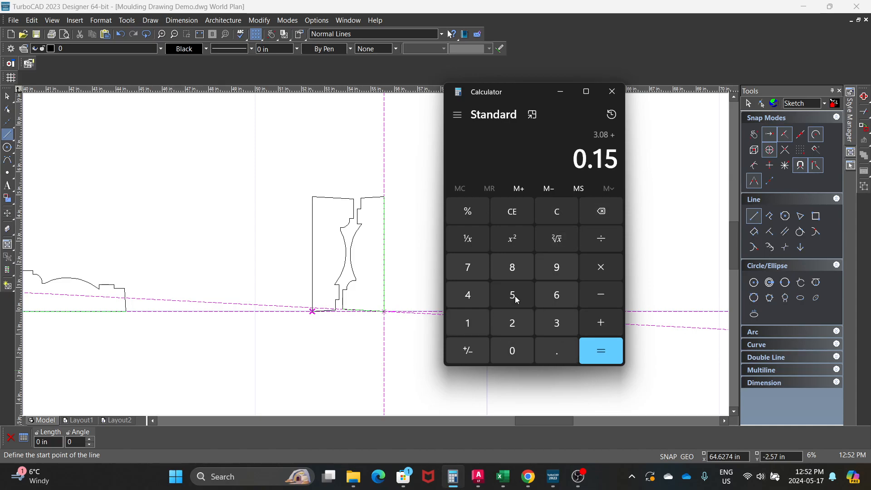
pyautogui.click(604, 363)
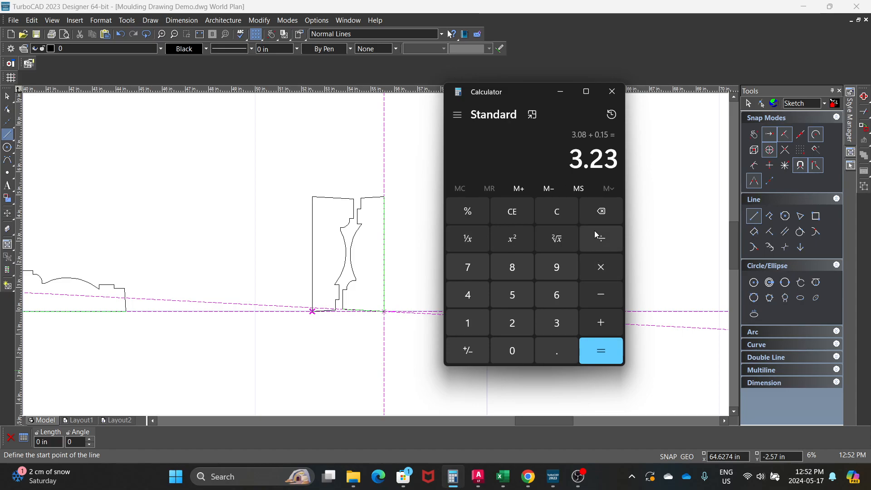
# - Divide 49 by 3.23 in the calculator, then move it aside and clear it
pyautogui.click(556, 212)
pyautogui.click(476, 300)
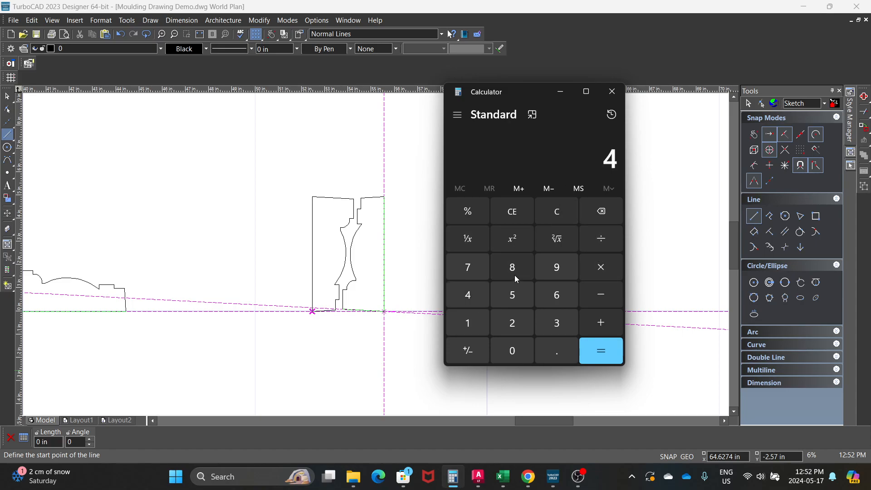
pyautogui.click(545, 268)
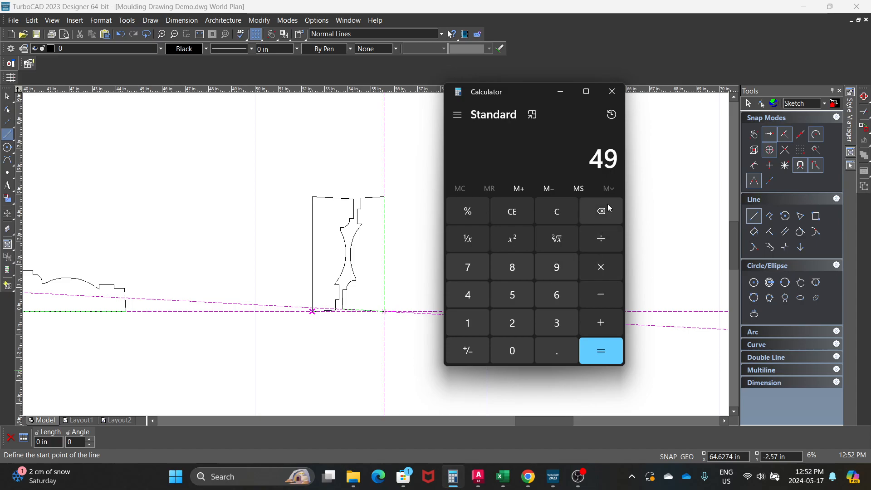
pyautogui.click(589, 239)
pyautogui.click(557, 328)
pyautogui.click(558, 352)
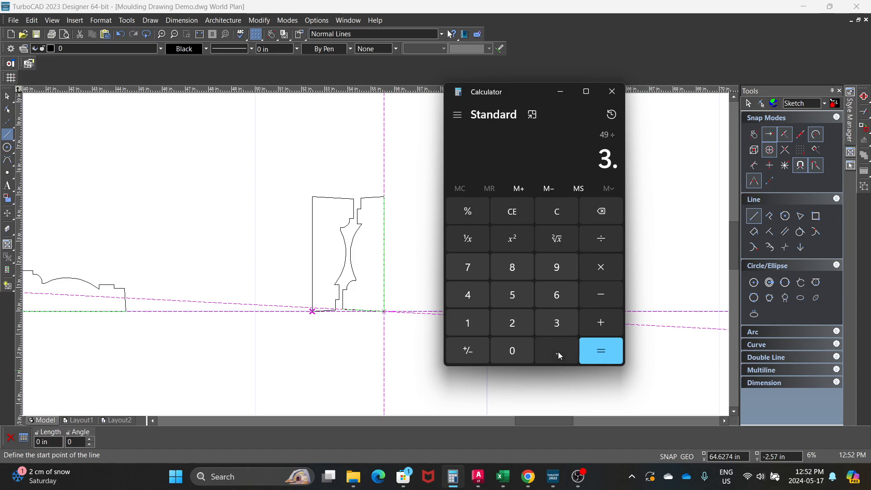
pyautogui.click(515, 325)
pyautogui.click(550, 326)
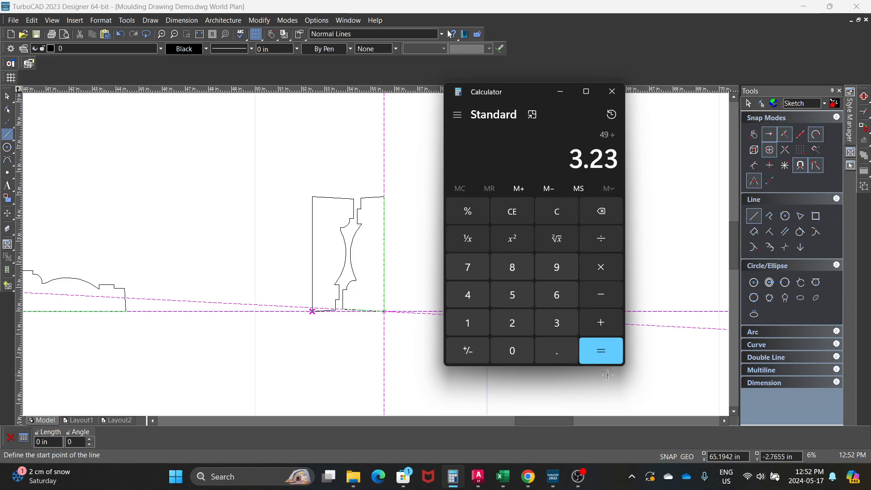
pyautogui.click(597, 347)
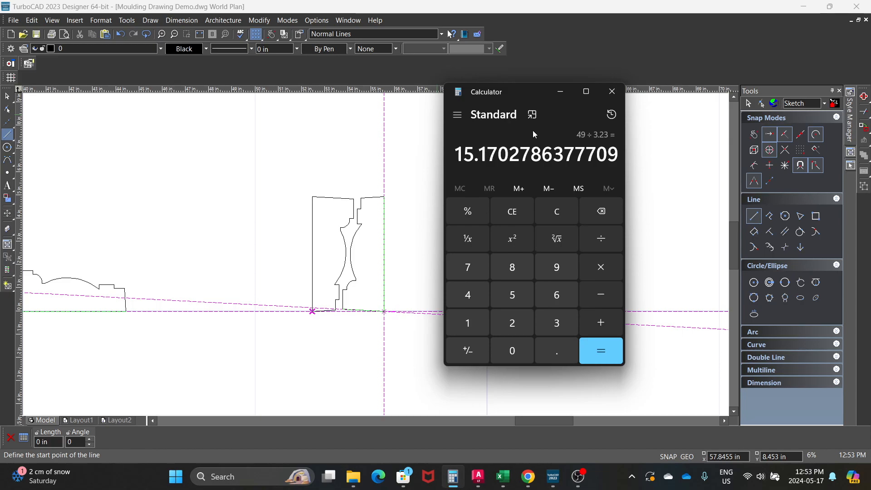
pyautogui.moveTo(528, 97)
pyautogui.mouseDown()
pyautogui.moveTo(649, 190)
pyautogui.moveTo(688, 235)
pyautogui.mouseUp()
pyautogui.press('Escape')
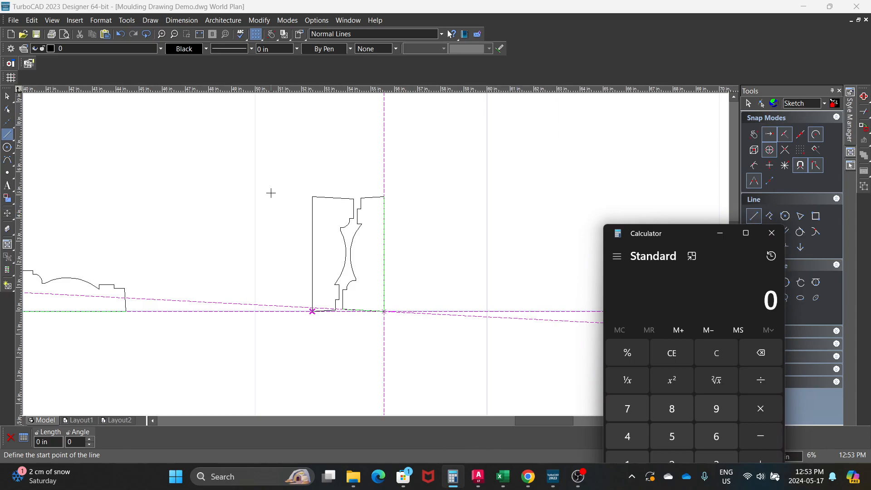
# - Switch back to TurboCAD, select both nested profiles and place their reference point at the pair's lower-left corner
pyautogui.click(292, 172)
pyautogui.click(7, 97)
pyautogui.moveTo(284, 174); pyautogui.dragTo(431, 339)
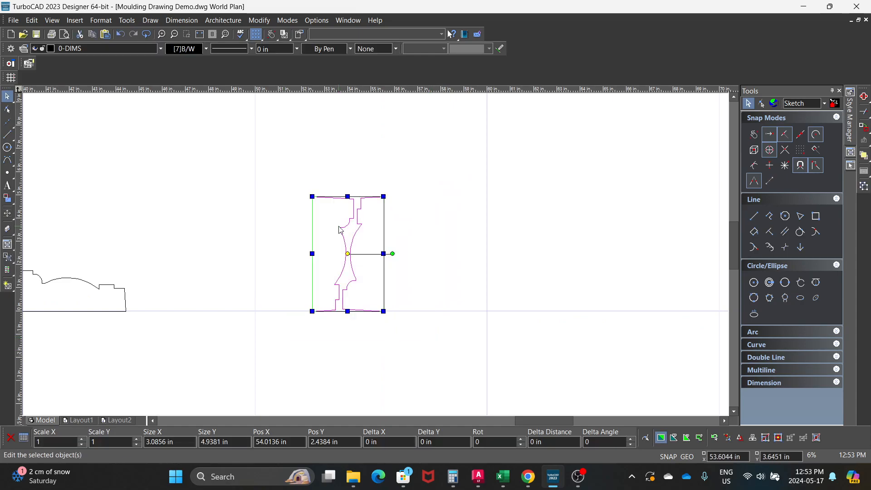
pyautogui.rightClick(329, 254)
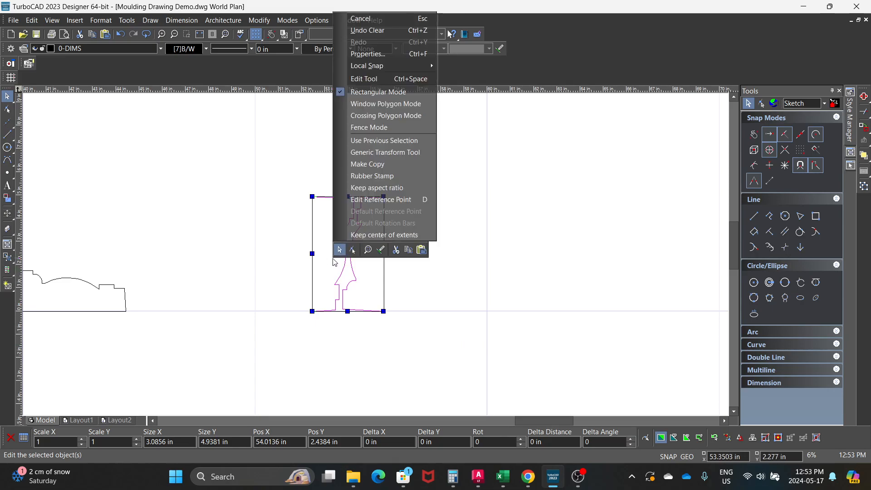
pyautogui.click(360, 200)
pyautogui.click(312, 312)
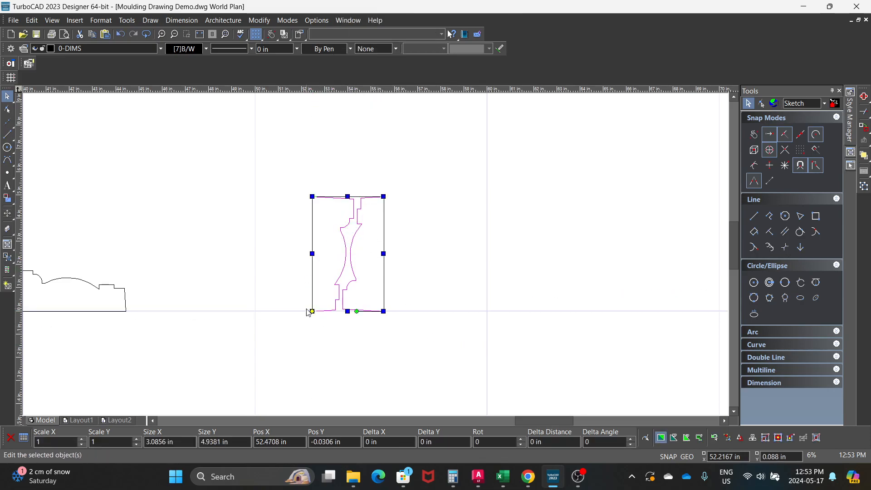
# - Start a linear array of the selected nested pair with an X step of 3.23 in and a Y step of 0
pyautogui.click(270, 22)
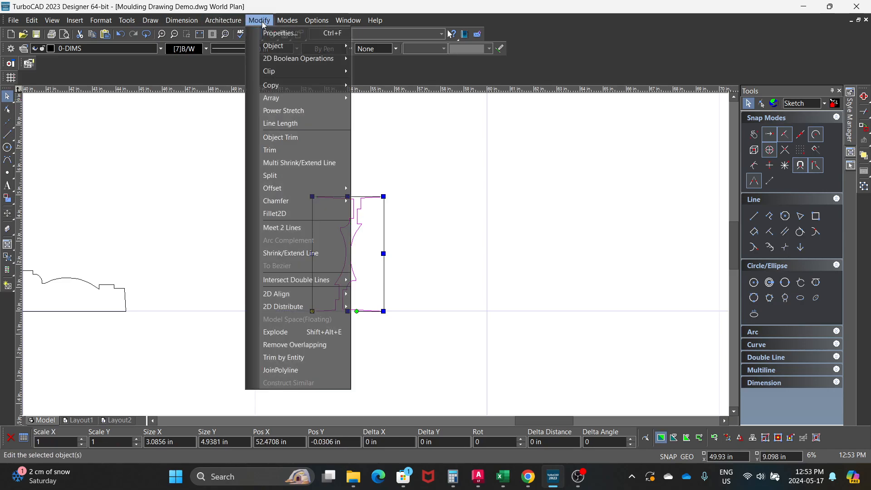
pyautogui.moveTo(308, 101)
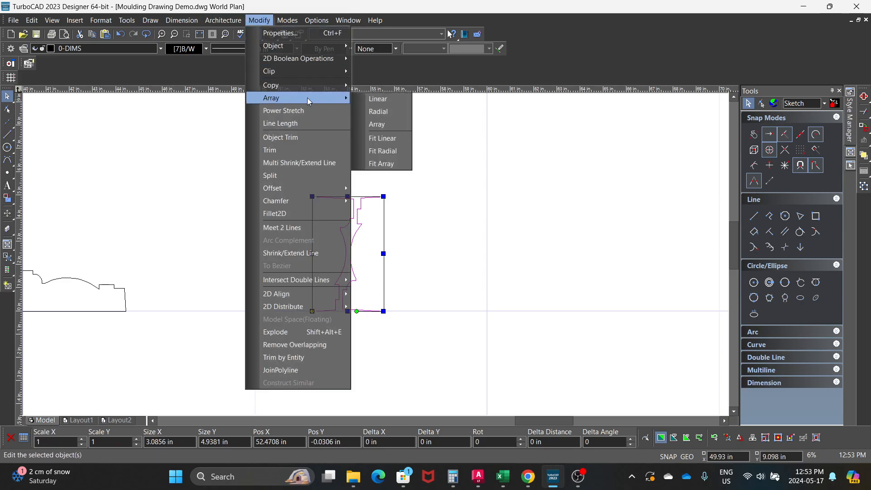
pyautogui.click(372, 100)
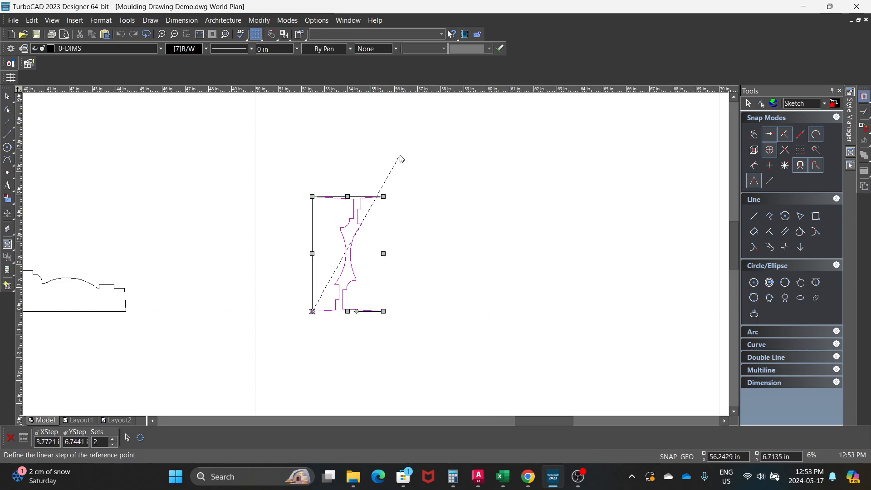
pyautogui.press('Tab')
pyautogui.write('3.23')
pyautogui.press('Tab')
pyautogui.write('0')
pyautogui.press('Tab')
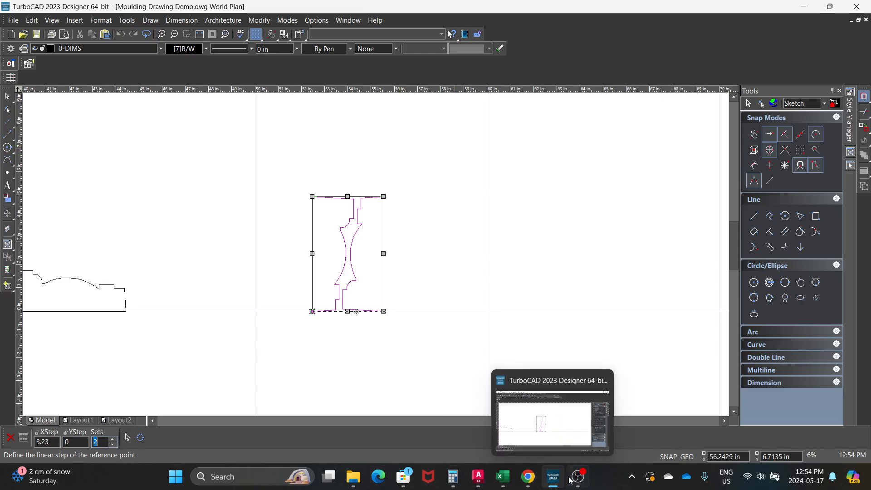
# - Switch to Calculator, divide 49 by 3.23 and minimize it
pyautogui.click(452, 484)
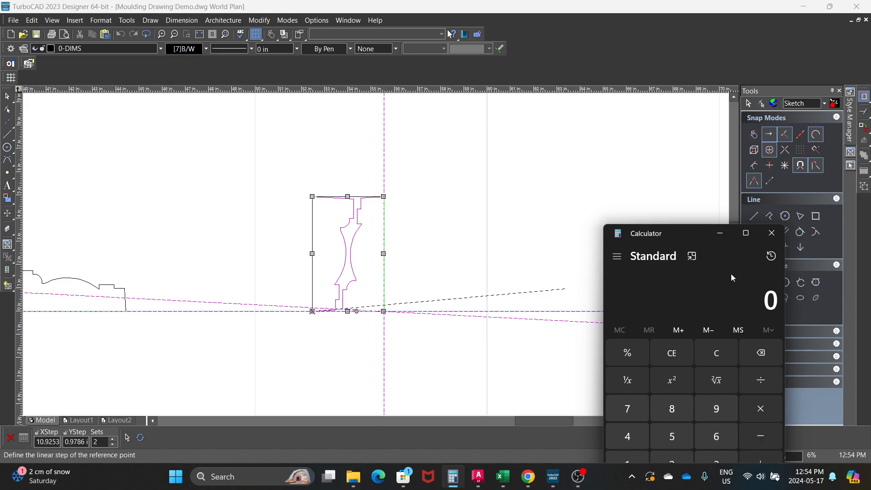
pyautogui.moveTo(672, 232); pyautogui.dragTo(584, 90)
pyautogui.click(548, 293)
pyautogui.click(643, 265)
pyautogui.click(666, 240)
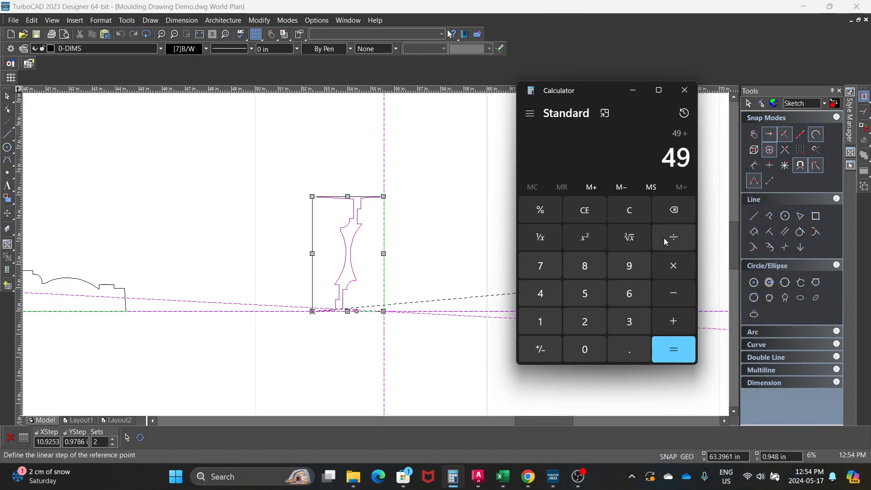
pyautogui.click(612, 348)
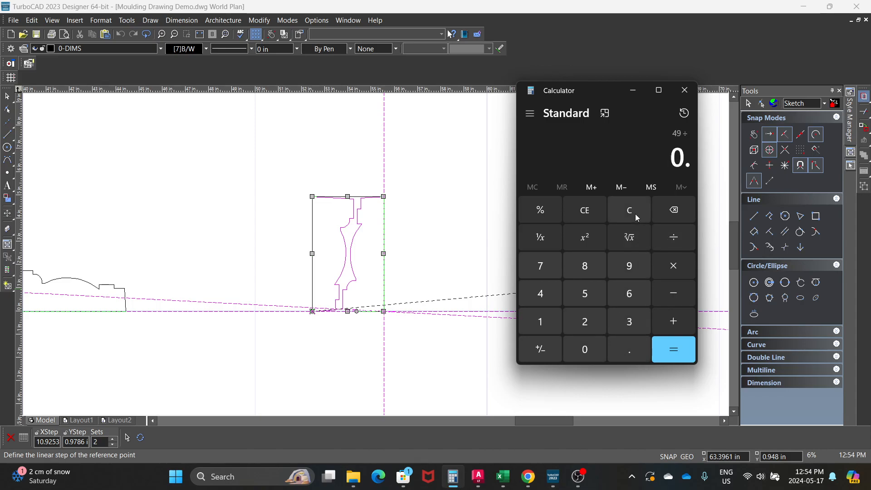
pyautogui.click(676, 214)
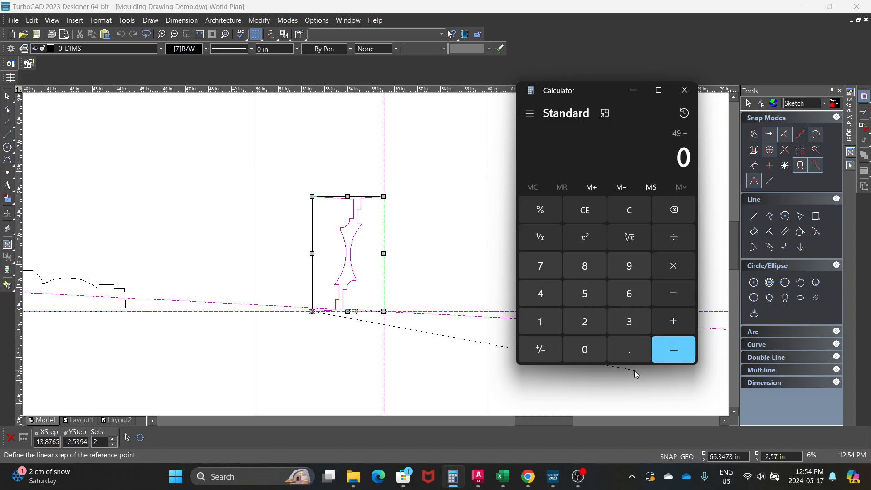
pyautogui.click(625, 322)
pyautogui.click(629, 349)
pyautogui.click(588, 325)
pyautogui.click(627, 326)
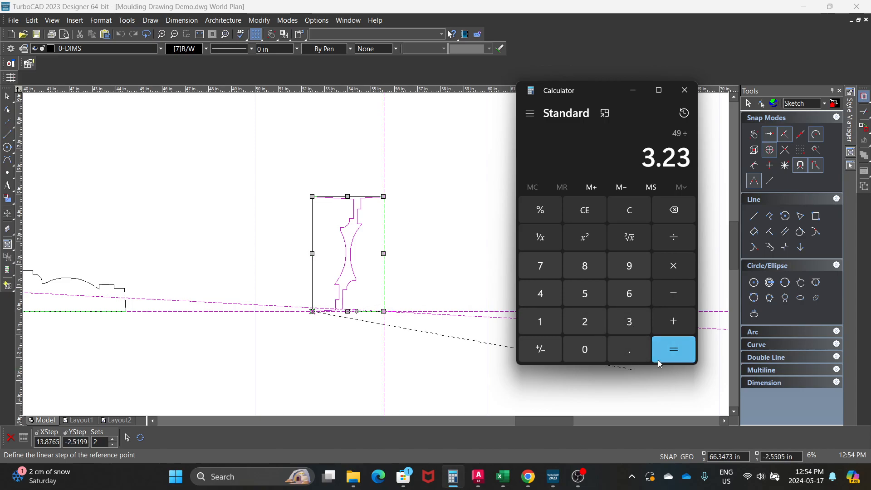
pyautogui.click(659, 360)
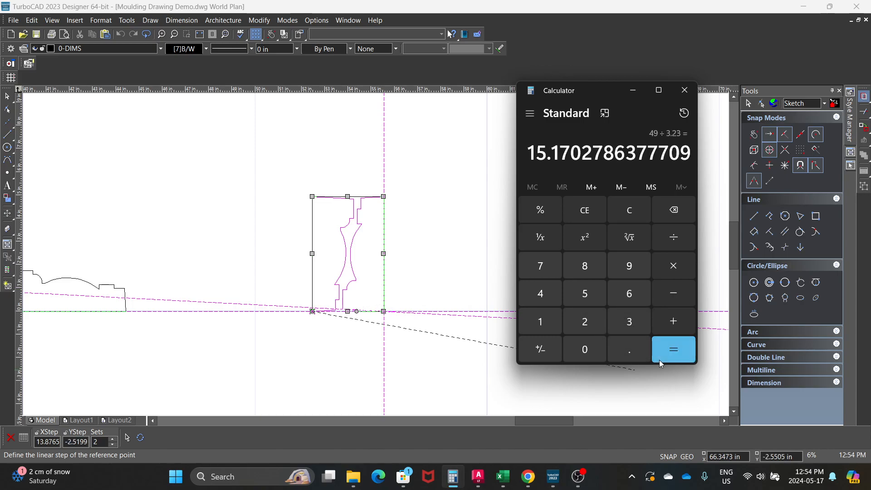
pyautogui.click(633, 91)
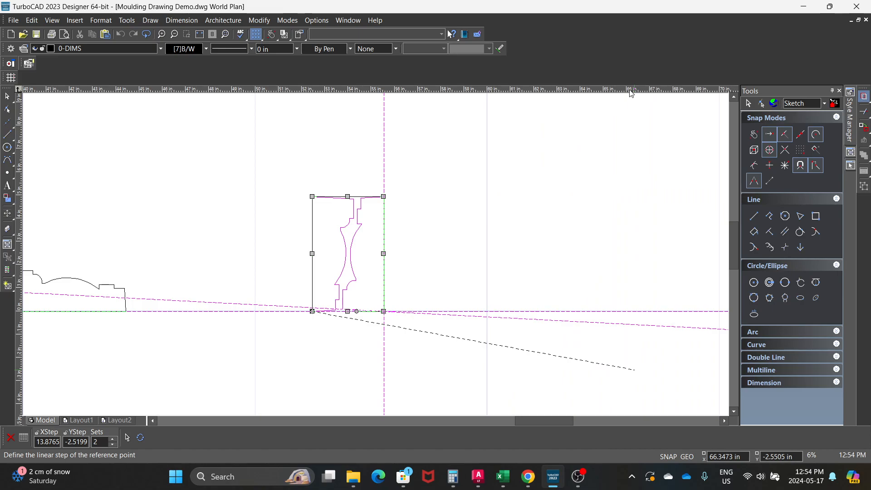
# - Array the nested pair horizontally with an X step of 3.23 in, a Y step of 0 and 15 sets
pyautogui.click(384, 312)
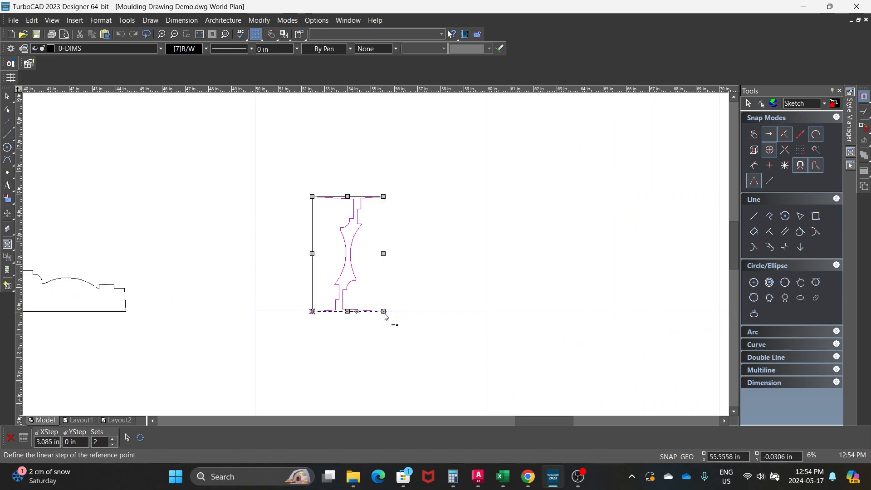
pyautogui.press('Tab')
pyautogui.write('3.23')
pyautogui.press('Tab')
pyautogui.press('Tab')
pyautogui.write('15')
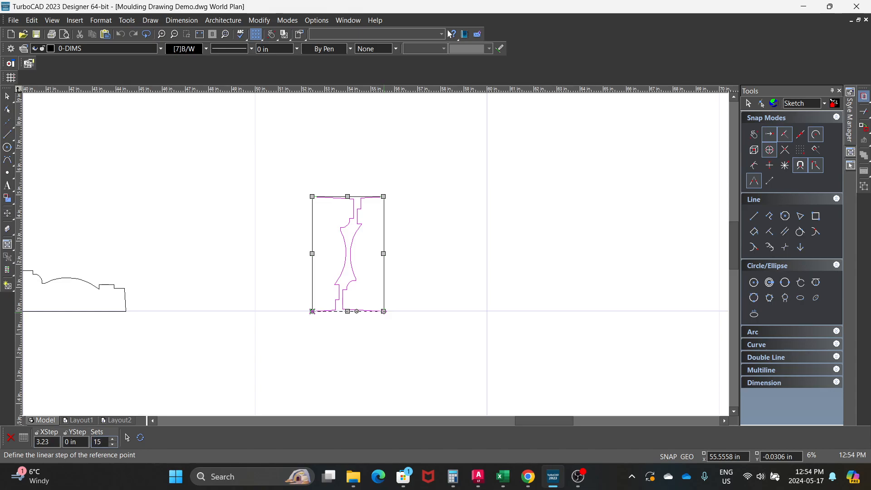
pyautogui.press('Return')
pyautogui.press('Escape')
# - Measure the arrayed row's overall length between its outer base corners with the Line tool
pyautogui.scroll(-3, 385, 260)
pyautogui.scroll(2, 577, 307)
pyautogui.scroll(-2, 421, 269)
pyautogui.scroll(3, 375, 246)
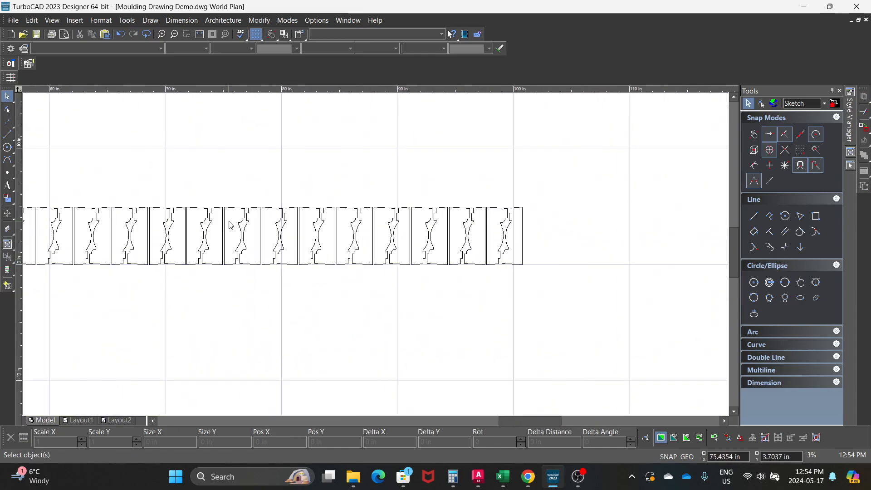
pyautogui.scroll(-2, 377, 251)
pyautogui.scroll(2, 377, 259)
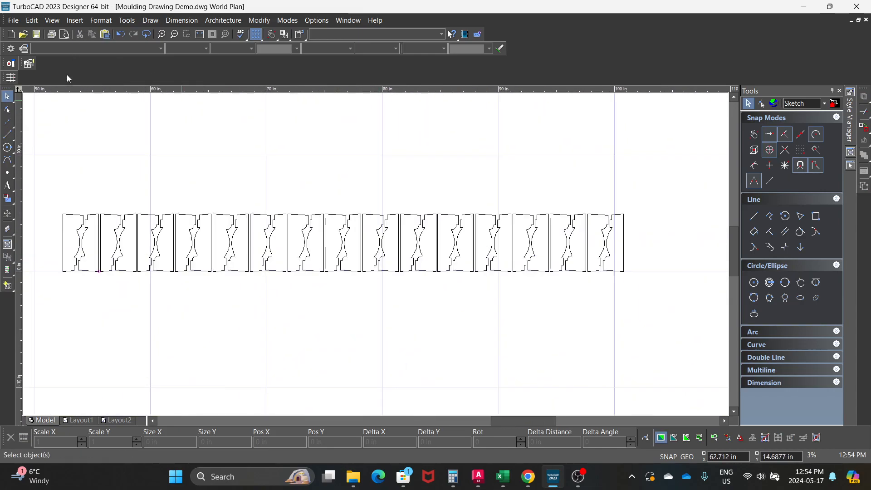
pyautogui.click(7, 134)
pyautogui.click(63, 271)
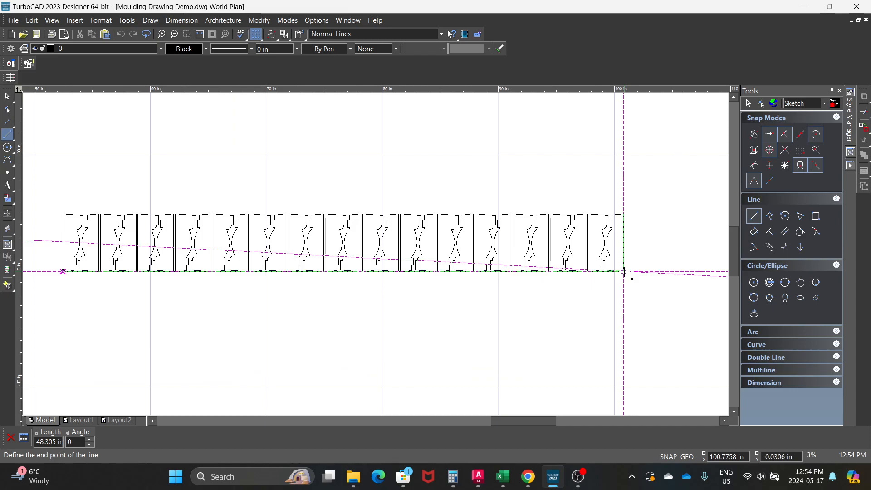
pyautogui.click(624, 271)
pyautogui.scroll(1, 621, 271)
pyautogui.scroll(-1, 376, 255)
pyautogui.scroll(1, 365, 246)
pyautogui.scroll(-1, 375, 254)
pyautogui.scroll(1, 375, 254)
pyautogui.scroll(-1, 376, 255)
pyautogui.scroll(1, 369, 256)
pyautogui.scroll(-1, 377, 256)
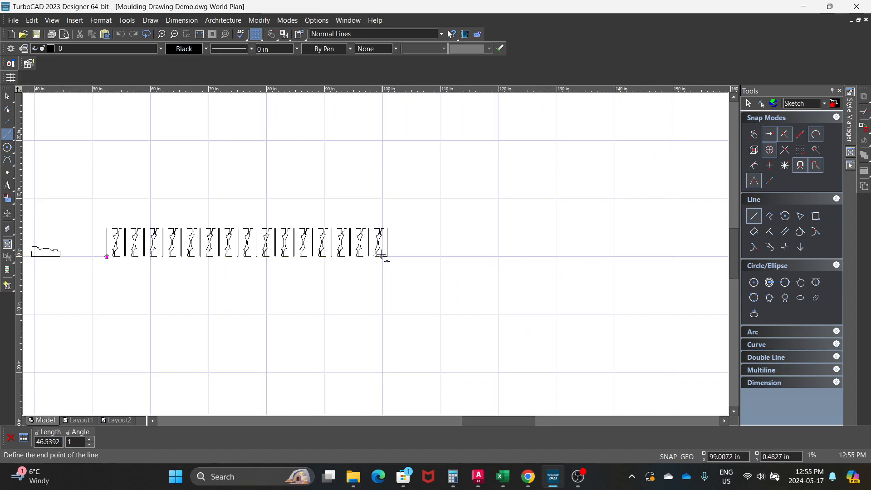
pyautogui.scroll(1, 383, 257)
pyautogui.scroll(-1, 480, 262)
pyautogui.scroll(1, 367, 254)
pyautogui.scroll(-1, 376, 255)
pyautogui.scroll(2, 376, 254)
pyautogui.click(379, 256)
pyautogui.scroll(-2, 379, 256)
pyautogui.scroll(1, 375, 252)
pyautogui.scroll(-1, 378, 253)
pyautogui.scroll(1, 376, 254)
pyautogui.scroll(-2, 375, 254)
pyautogui.scroll(1, 376, 252)
pyautogui.scroll(-1, 371, 272)
pyautogui.scroll(1, 369, 272)
pyautogui.scroll(-3, 374, 255)
pyautogui.scroll(2, 371, 257)
pyautogui.scroll(-1, 380, 258)
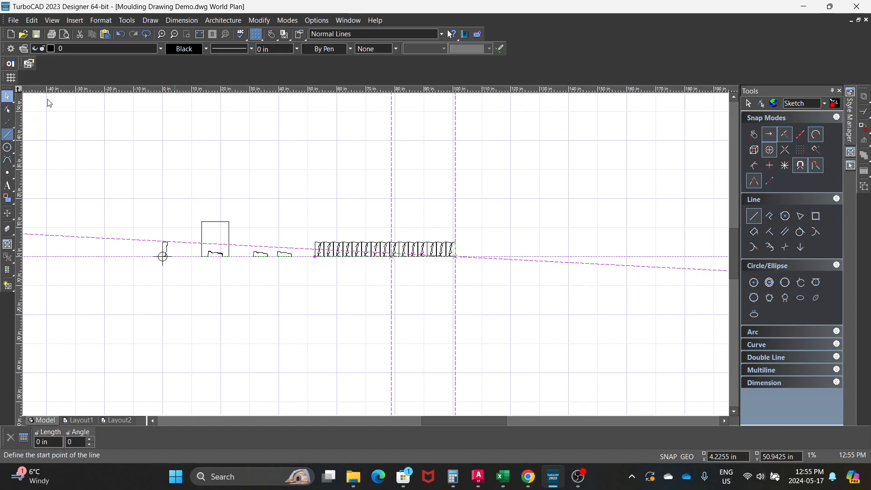
# - Select the whole row of arrayed profiles and copy it to the clipboard
pyautogui.click(7, 96)
pyautogui.moveTo(302, 231); pyautogui.dragTo(474, 267)
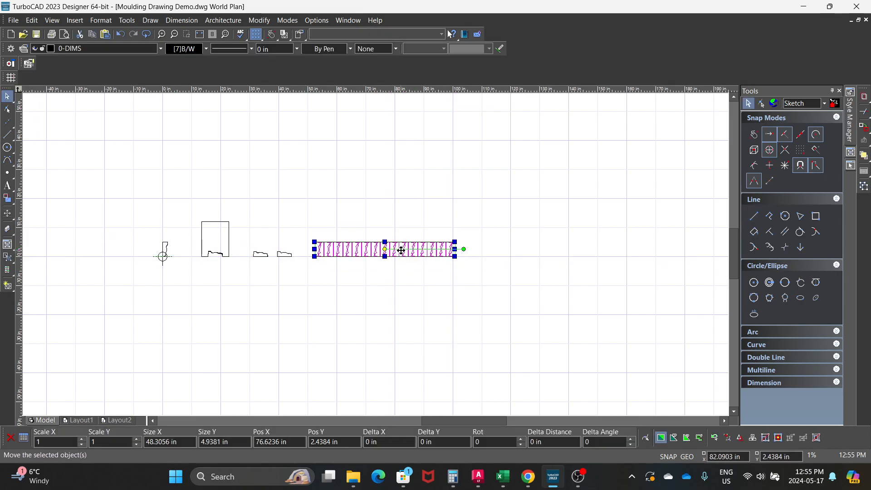
pyautogui.rightClick(402, 250)
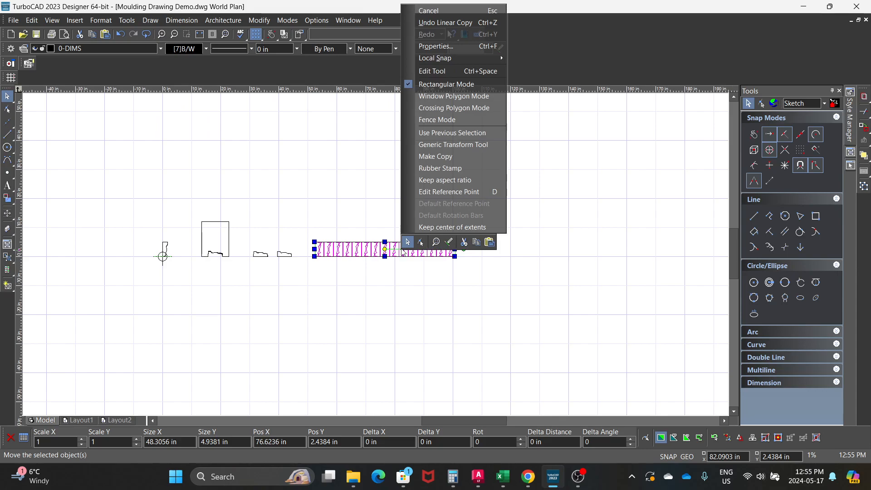
pyautogui.click(371, 224)
pyautogui.moveTo(308, 226); pyautogui.dragTo(472, 281)
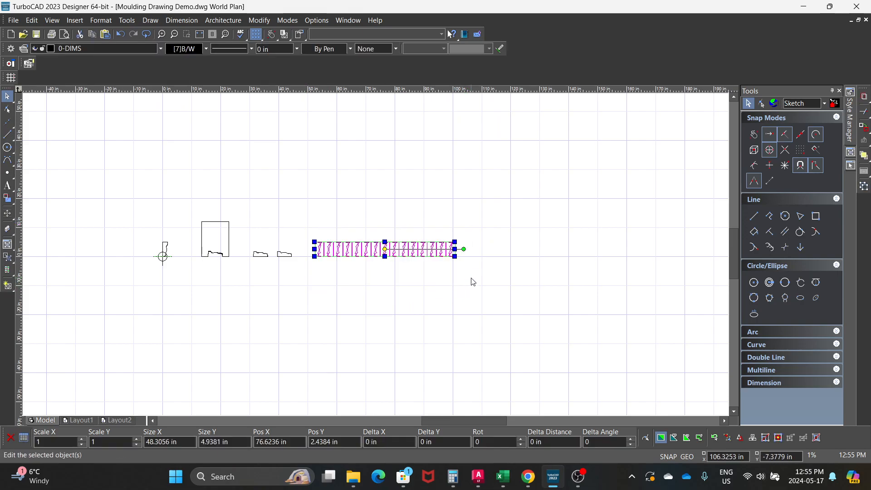
pyautogui.rightClick(407, 213)
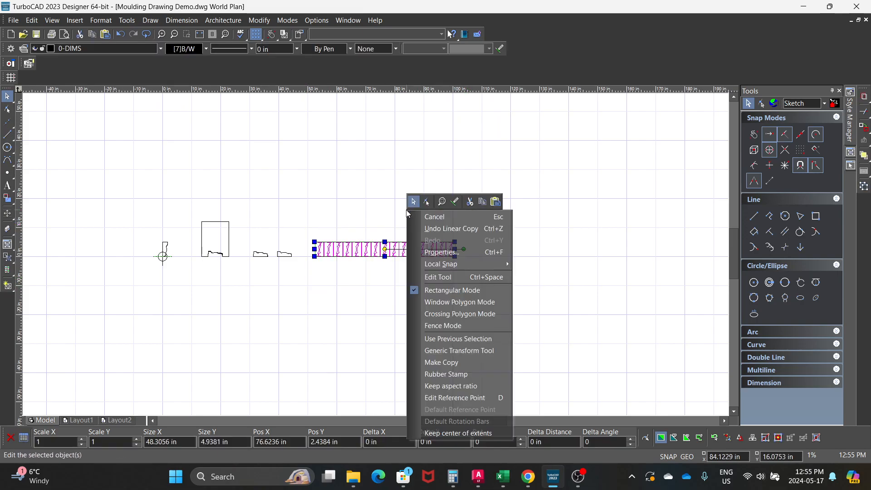
pyautogui.click(483, 205)
# - Create a new drawing from scratch and paste the copied row of profiles into it
pyautogui.click(13, 20)
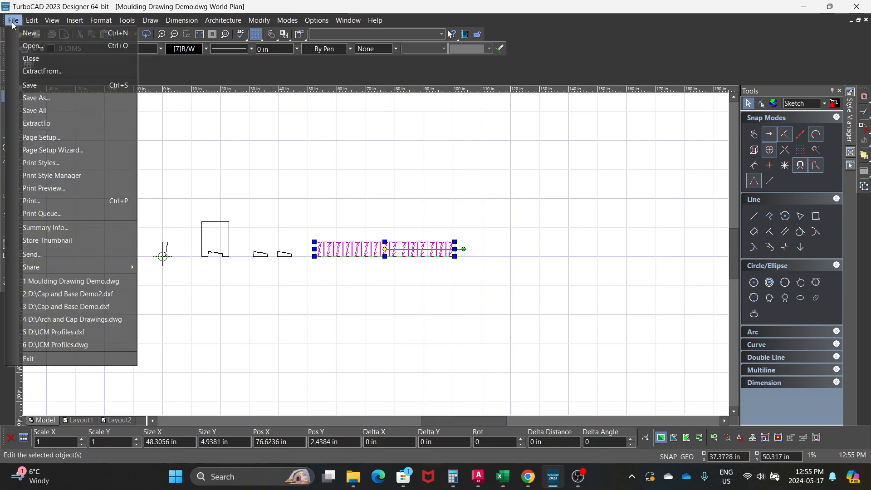
pyautogui.click(36, 33)
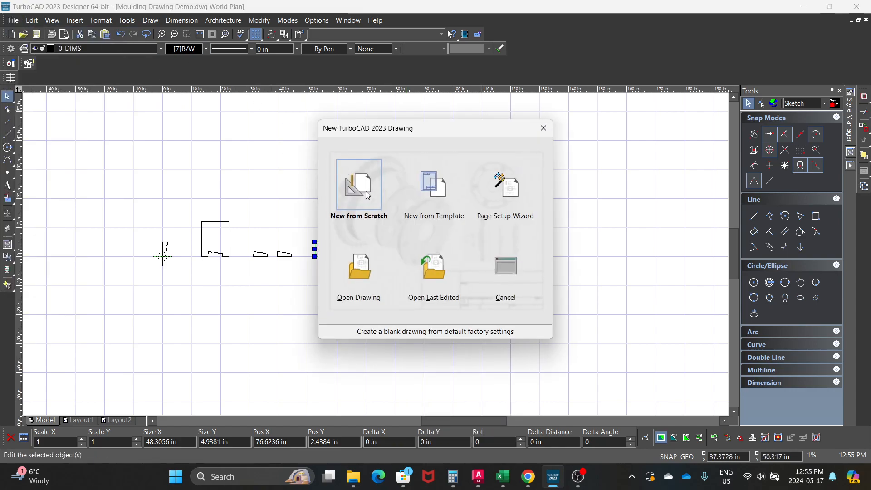
pyautogui.click(367, 194)
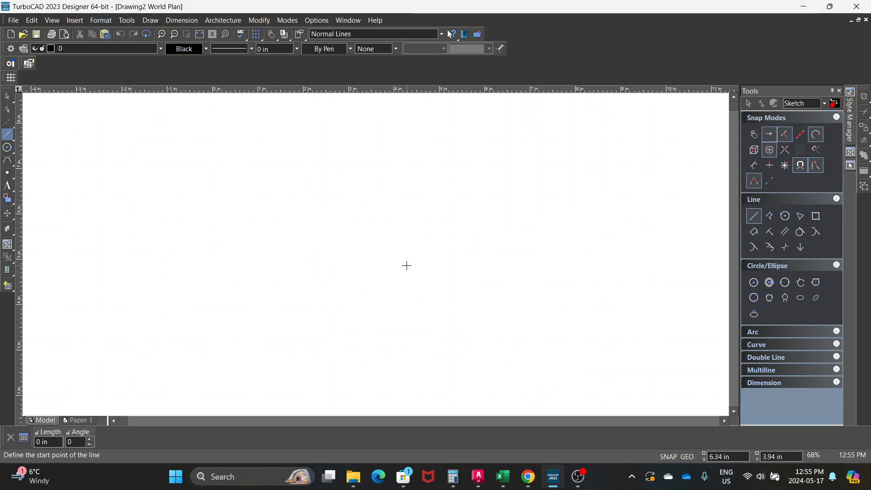
pyautogui.rightClick(385, 237)
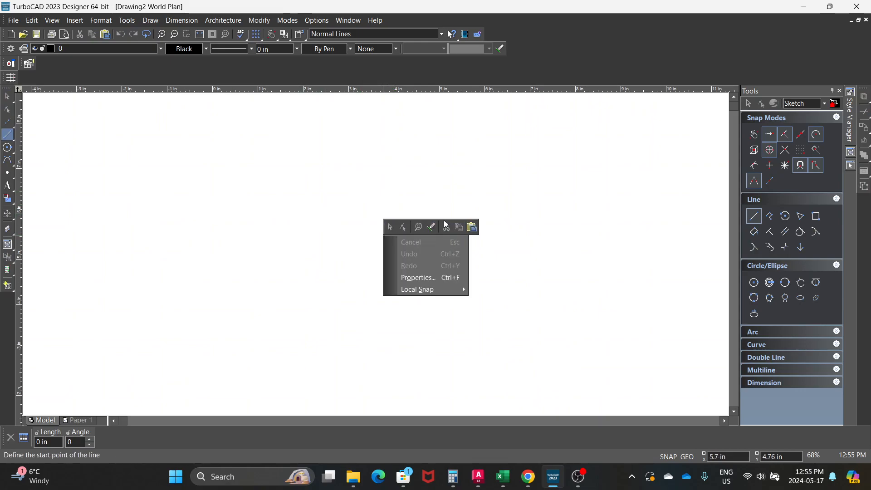
pyautogui.click(471, 227)
pyautogui.scroll(-3, 377, 258)
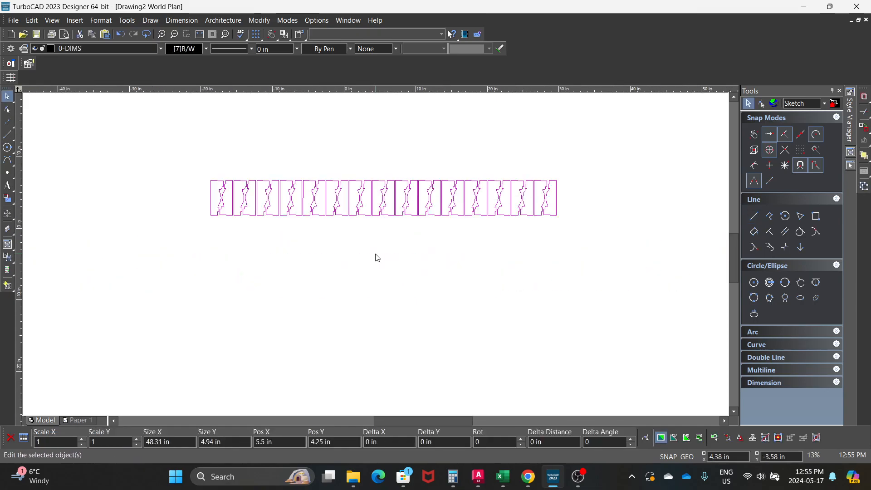
pyautogui.click(375, 254)
pyautogui.scroll(-1, 304, 201)
pyautogui.scroll(1, 375, 254)
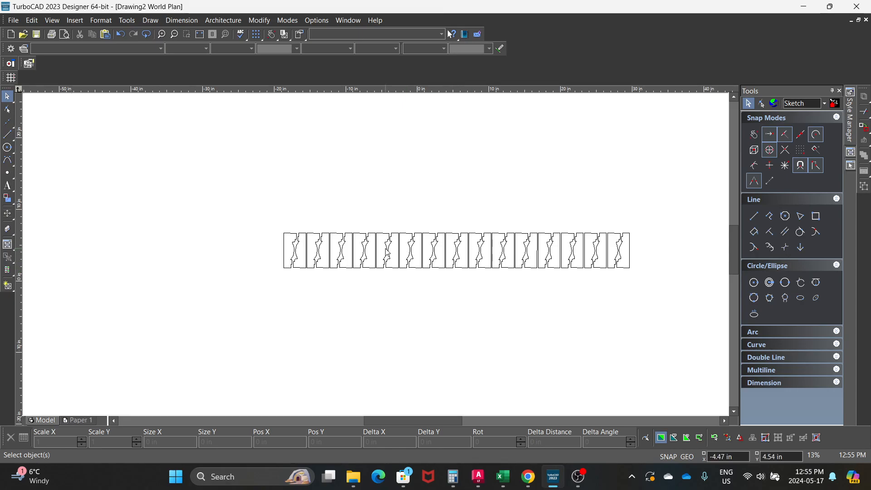
# - Select the whole pasted row and place its reference point at the row's lower-left corner
pyautogui.moveTo(279, 217)
pyautogui.mouseDown()
pyautogui.moveTo(532, 298)
pyautogui.moveTo(654, 297)
pyautogui.mouseUp()
pyautogui.rightClick(405, 245)
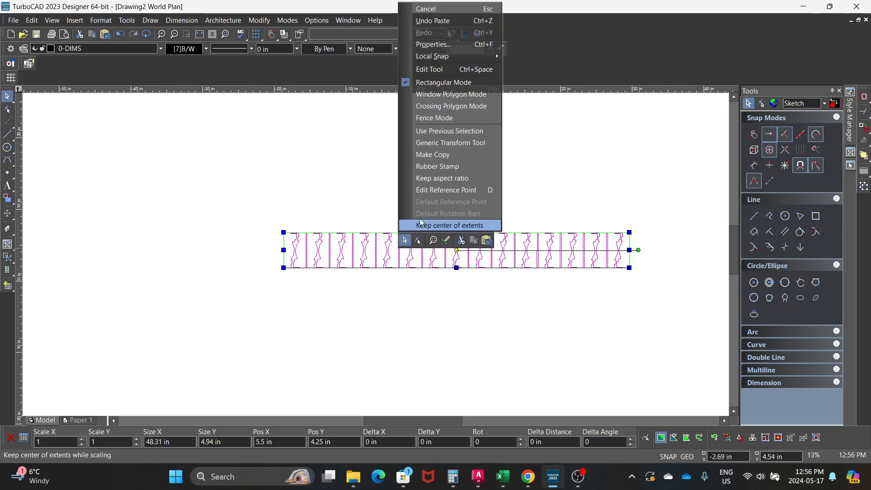
pyautogui.click(431, 190)
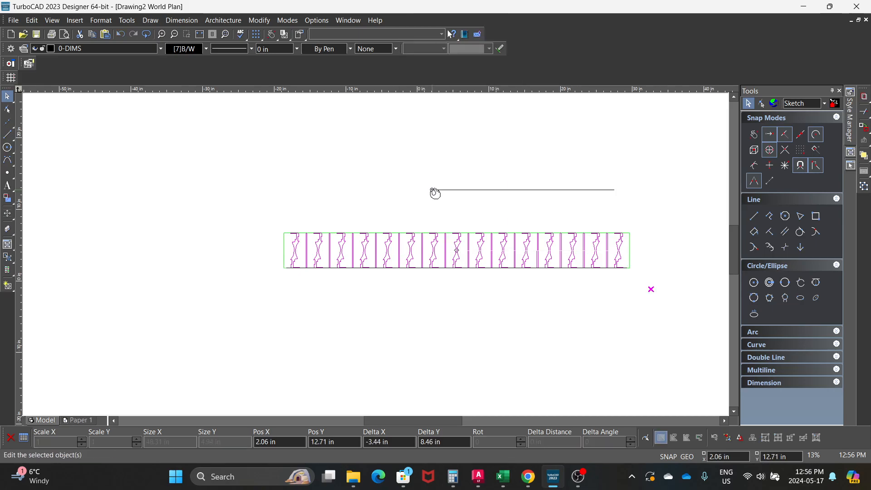
pyautogui.click(285, 269)
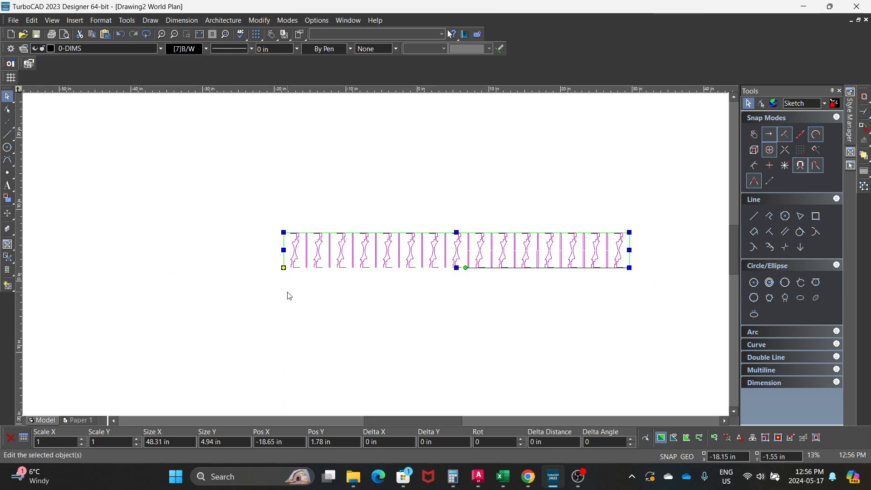
# - Position the row's reference point at X 0.3 in and Y 0
pyautogui.press('Tab')
pyautogui.press('Tab')
pyautogui.press('Tab')
pyautogui.press('Tab')
pyautogui.press('Tab')
pyautogui.press('Tab')
pyautogui.press('Tab')
pyautogui.press('Tab')
pyautogui.press('Tab')
pyautogui.press('Tab')
pyautogui.press('Tab')
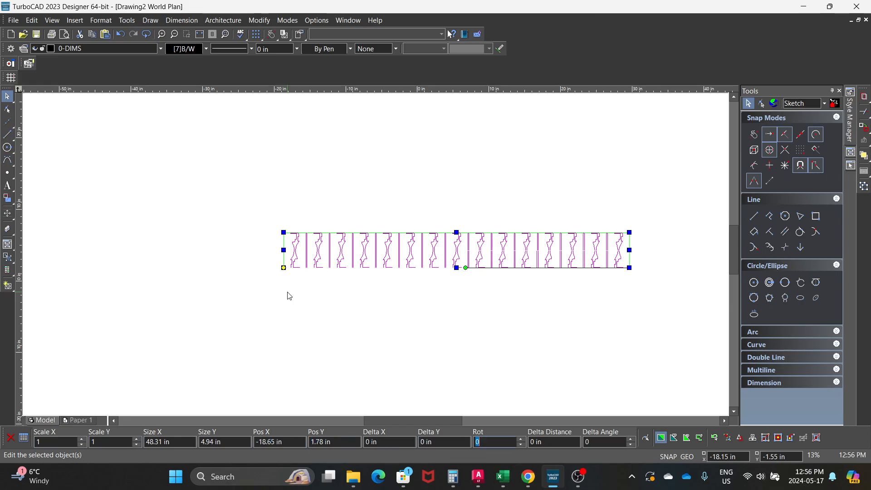
pyautogui.press('Tab')
pyautogui.press('Tab')
pyautogui.press('Tab')
pyautogui.press('Tab')
pyautogui.press('Tab')
pyautogui.press('Tab')
pyautogui.write('.3')
pyautogui.press('Tab')
pyautogui.write('0')
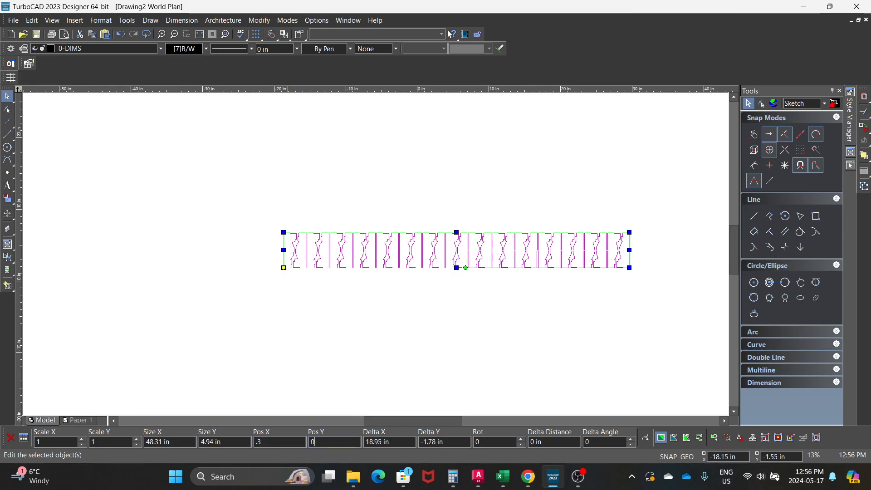
pyautogui.press('Return')
# - Turn on the grid display to check the row's lower-left corner against the drawing origin
pyautogui.scroll(-1, 303, 283)
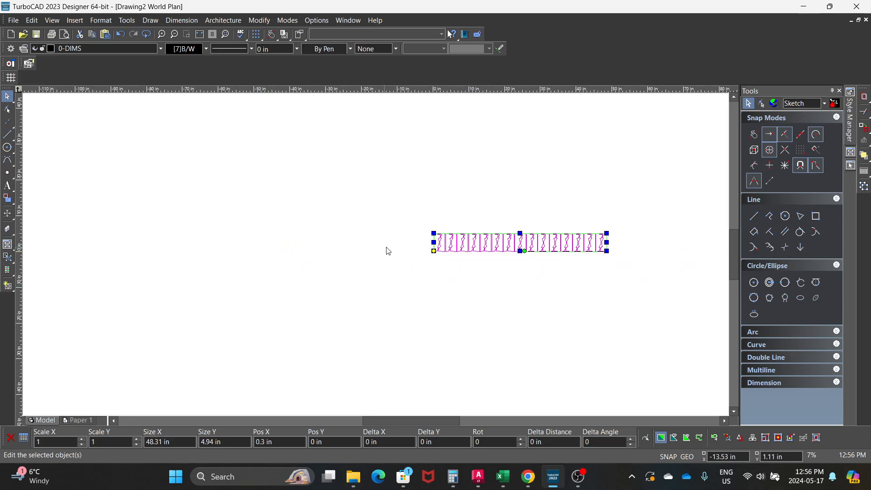
pyautogui.scroll(2, 505, 251)
pyautogui.scroll(-1, 386, 249)
pyautogui.click(255, 35)
pyautogui.scroll(3, 225, 247)
pyautogui.scroll(-5, 376, 258)
pyautogui.scroll(5, 422, 301)
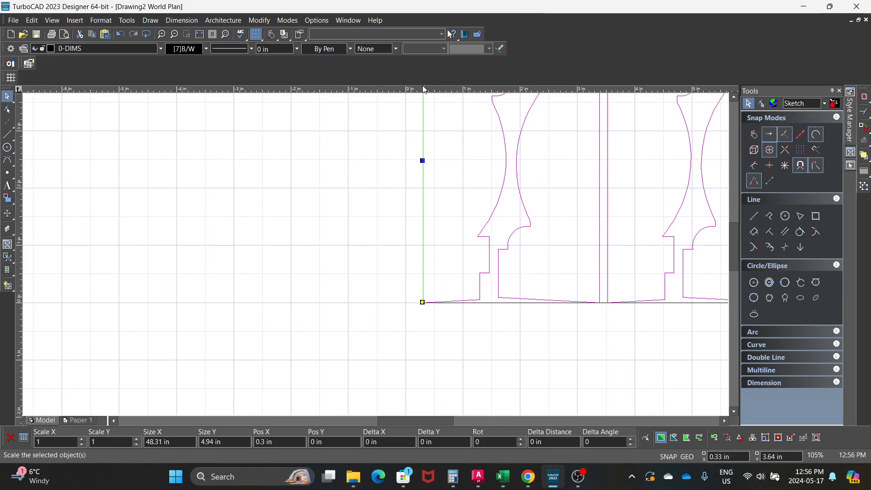
# - Examine the whole pasted row of moulding profiles from its first copy to its last
pyautogui.scroll(-3, 375, 255)
pyautogui.scroll(-3, 375, 254)
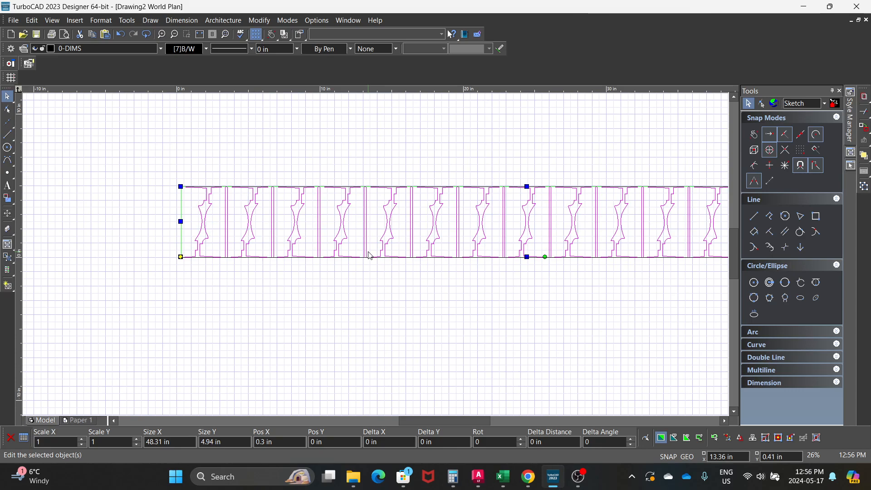
pyautogui.scroll(-2, 355, 198)
pyautogui.scroll(2, 375, 254)
pyautogui.scroll(-2, 377, 259)
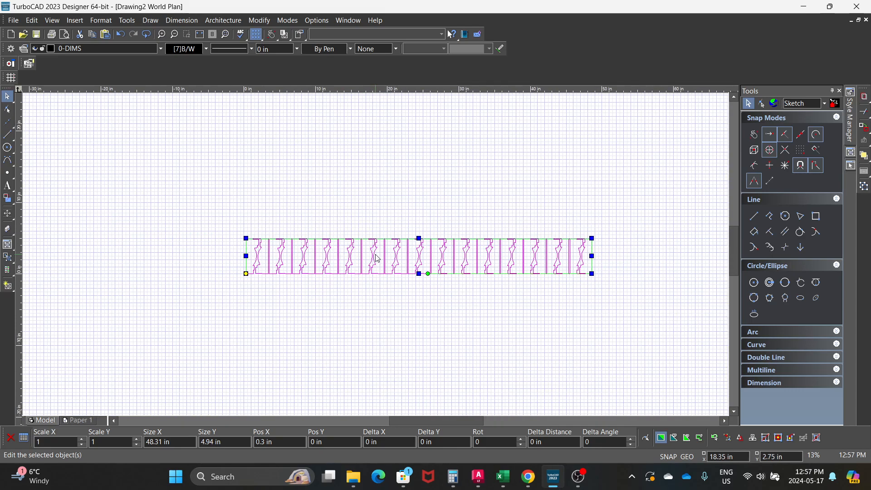
pyautogui.scroll(2, 377, 259)
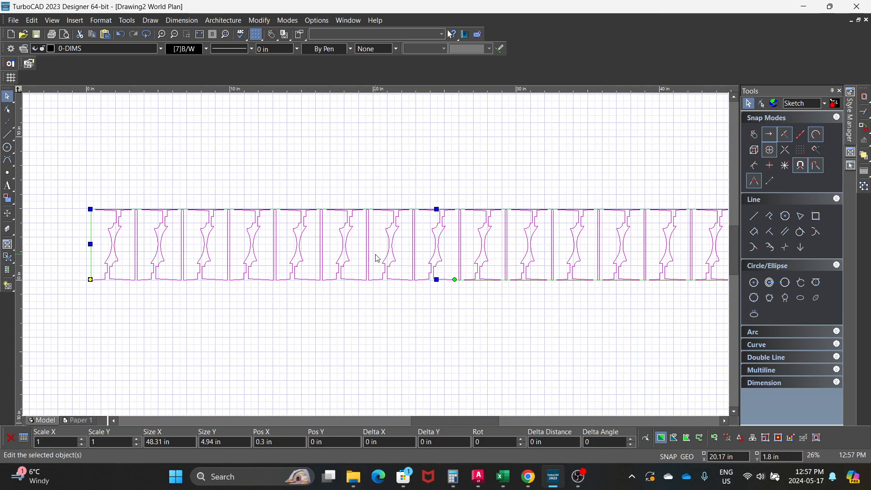
pyautogui.scroll(-2, 378, 258)
pyautogui.scroll(2, 410, 276)
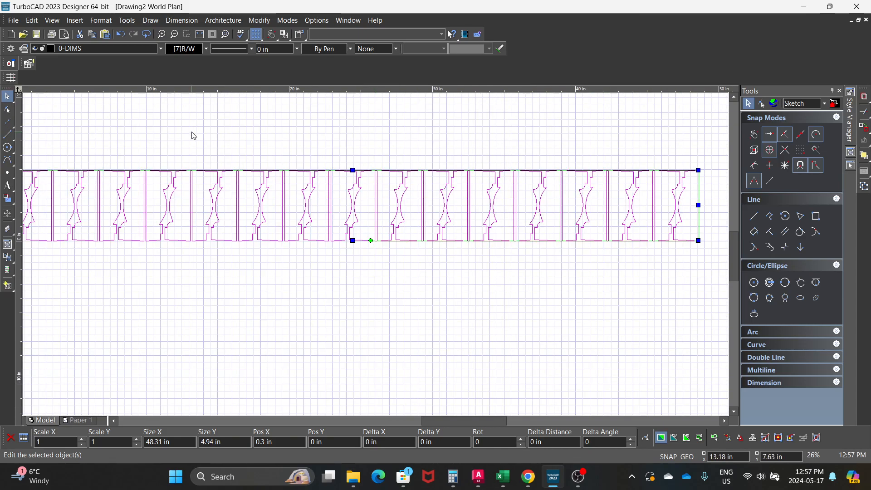
# - Turn off the grid display in the new drawing and look over the row without it
pyautogui.click(262, 39)
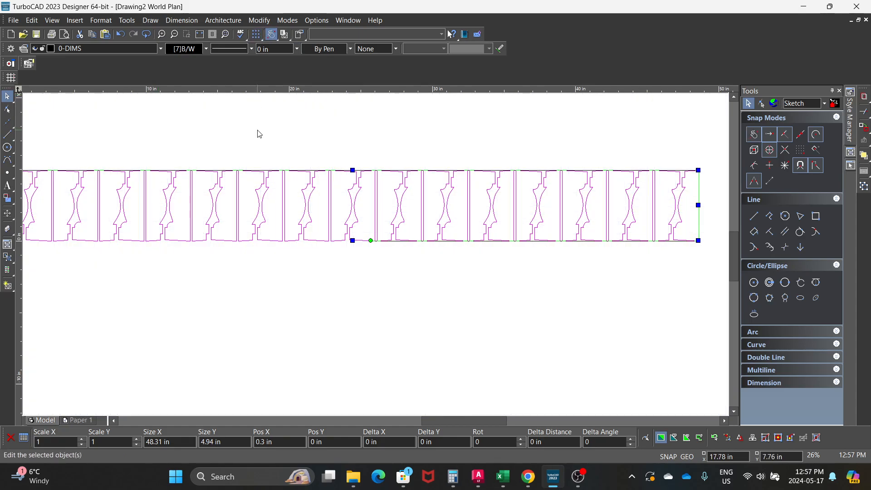
pyautogui.scroll(-2, 375, 254)
pyautogui.scroll(2, 377, 258)
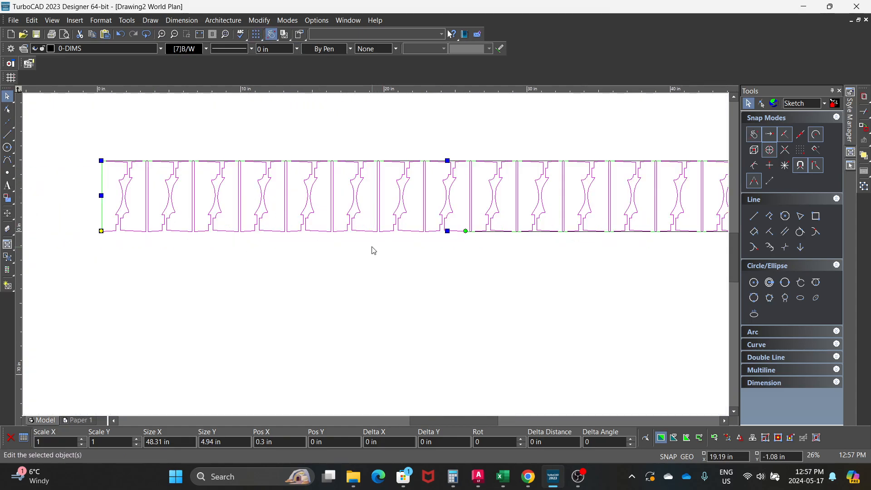
pyautogui.scroll(-2, 373, 249)
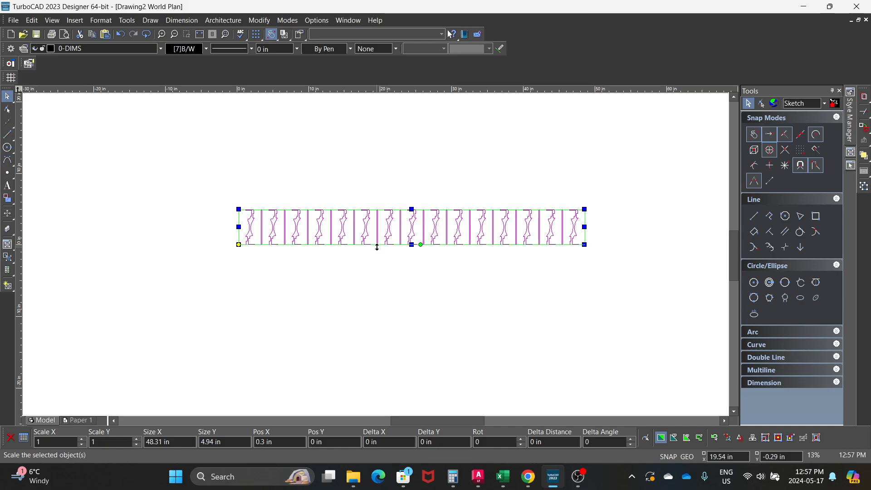
pyautogui.scroll(2, 374, 250)
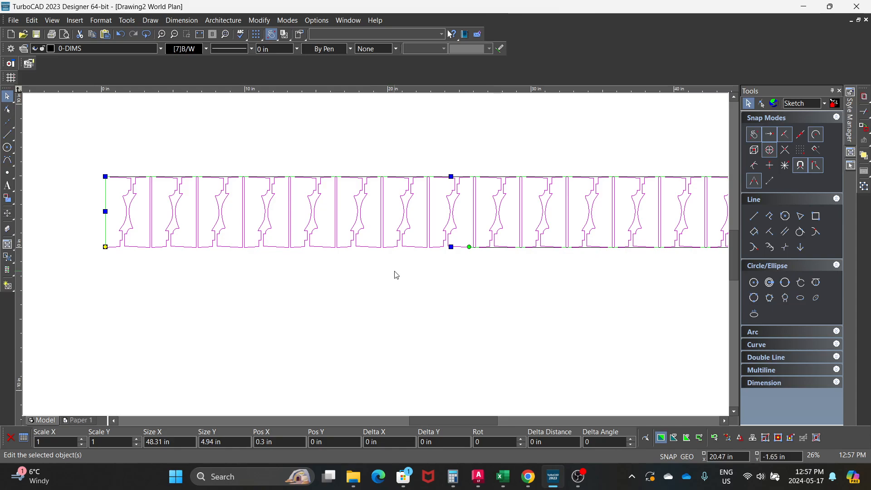
# - Move the new drawing's window aside and show Moulding Drawing Demo.dwg maximized, keeping that file open
pyautogui.click(552, 476)
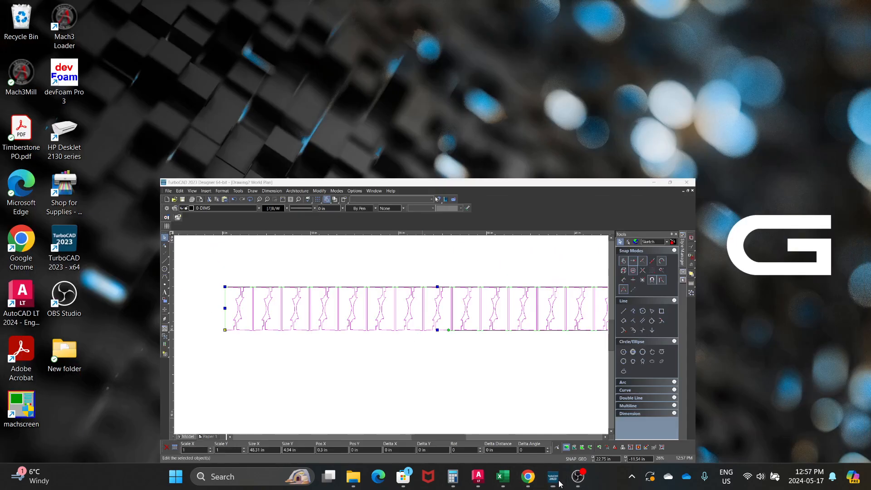
pyautogui.click(553, 476)
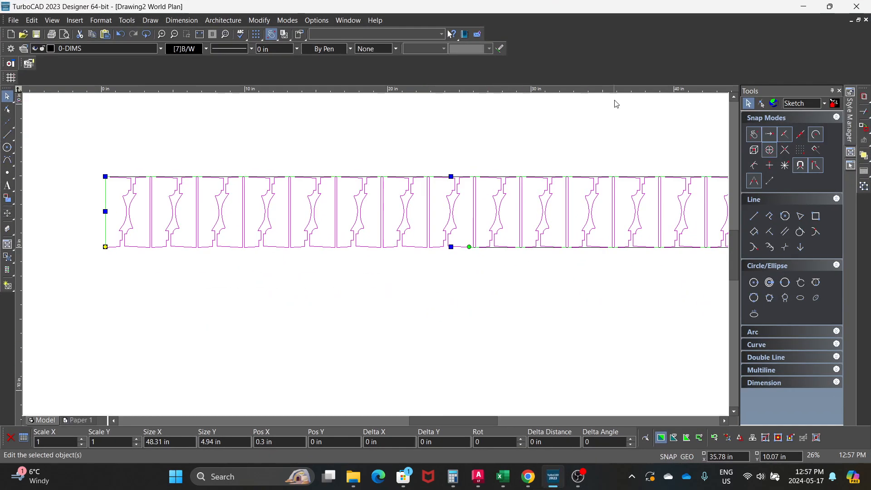
pyautogui.click(859, 21)
pyautogui.moveTo(454, 145); pyautogui.dragTo(560, 274)
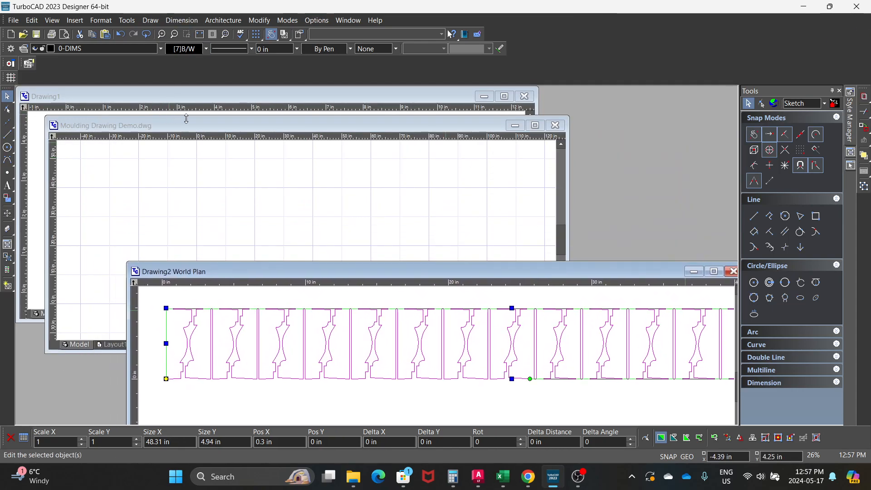
pyautogui.click(555, 126)
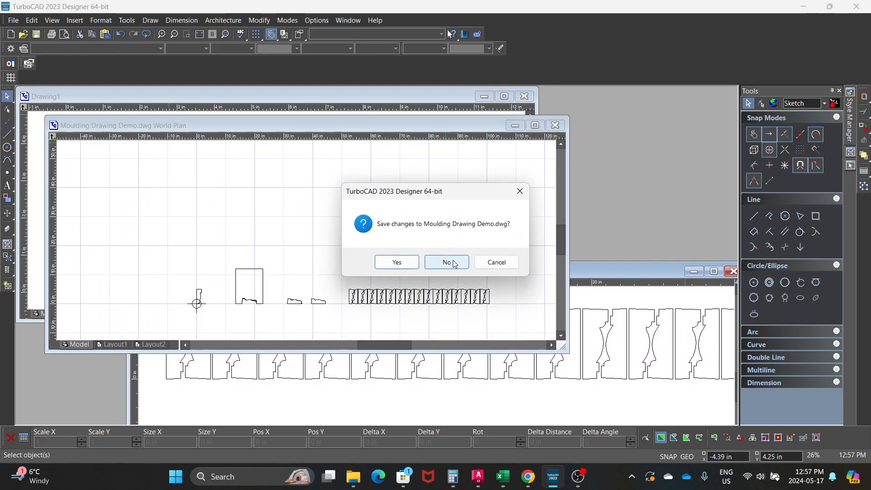
pyautogui.click(497, 263)
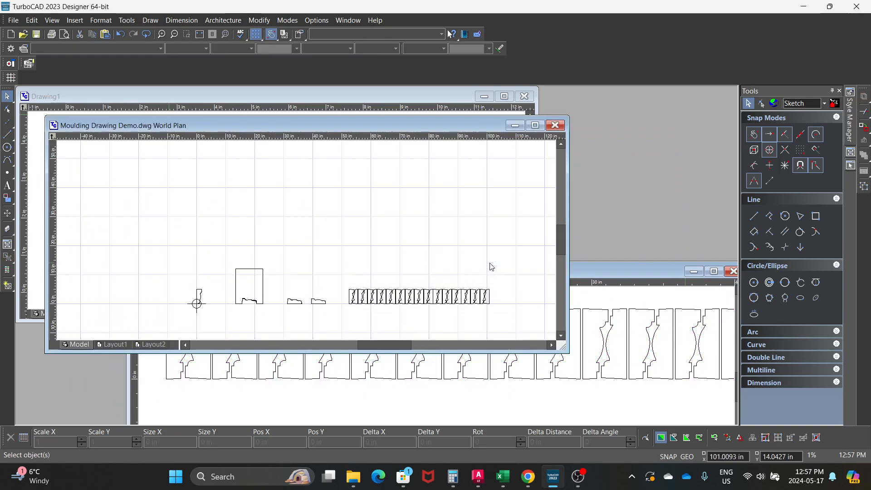
pyautogui.click(535, 125)
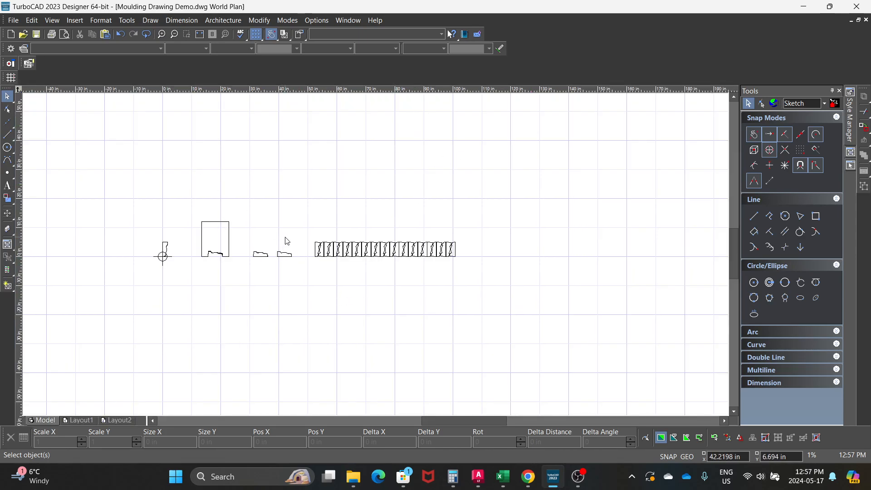
# - Turn off the grid in Moulding Drawing Demo.dwg and review the original profiles and the arrayed row
pyautogui.click(256, 34)
pyautogui.scroll(2, 313, 294)
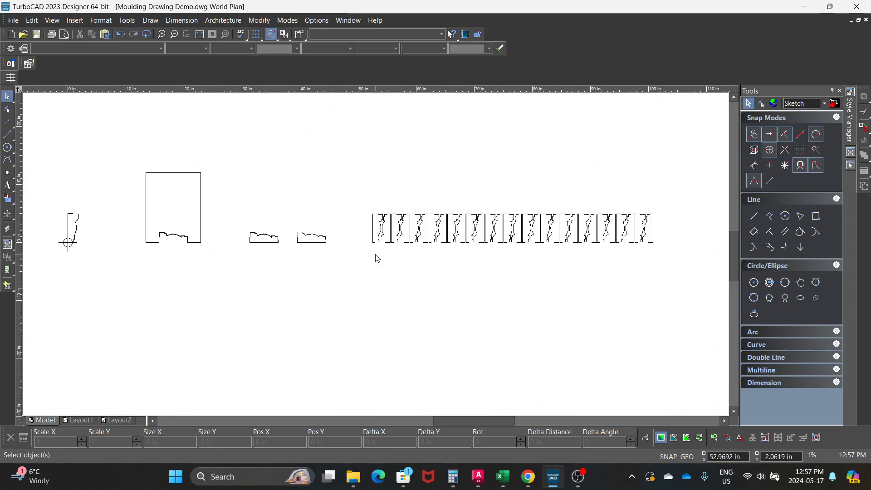
pyautogui.scroll(2, 377, 254)
pyautogui.scroll(-4, 378, 257)
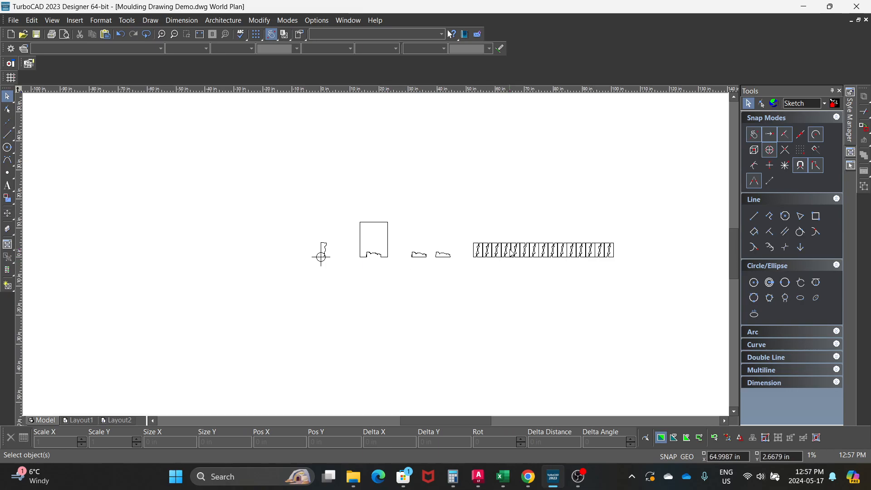
pyautogui.scroll(-1, 377, 257)
pyautogui.scroll(1, 377, 257)
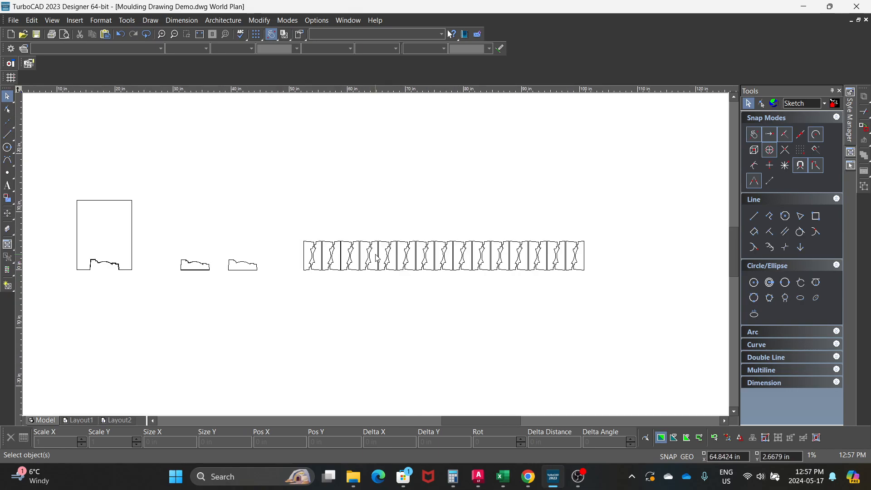